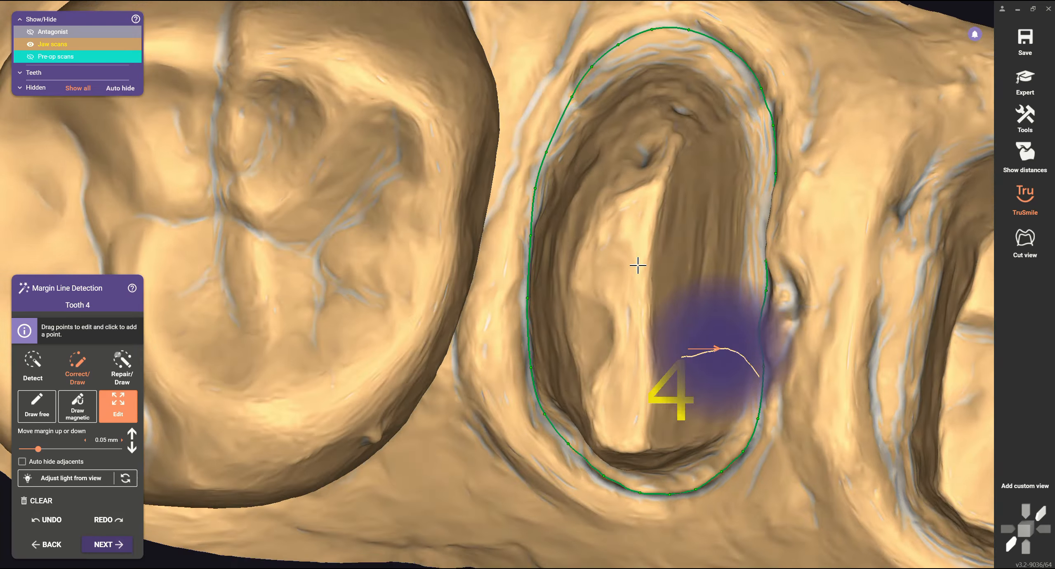
# Accept the tooth 4 margin and trace the margin of tooth 5 freehand around its preparation edge.
pyautogui.click(108, 544)
pyautogui.moveTo(480, 332); pyautogui.dragTo(526, 126, button='right')
pyautogui.scroll(10, 526, 126)
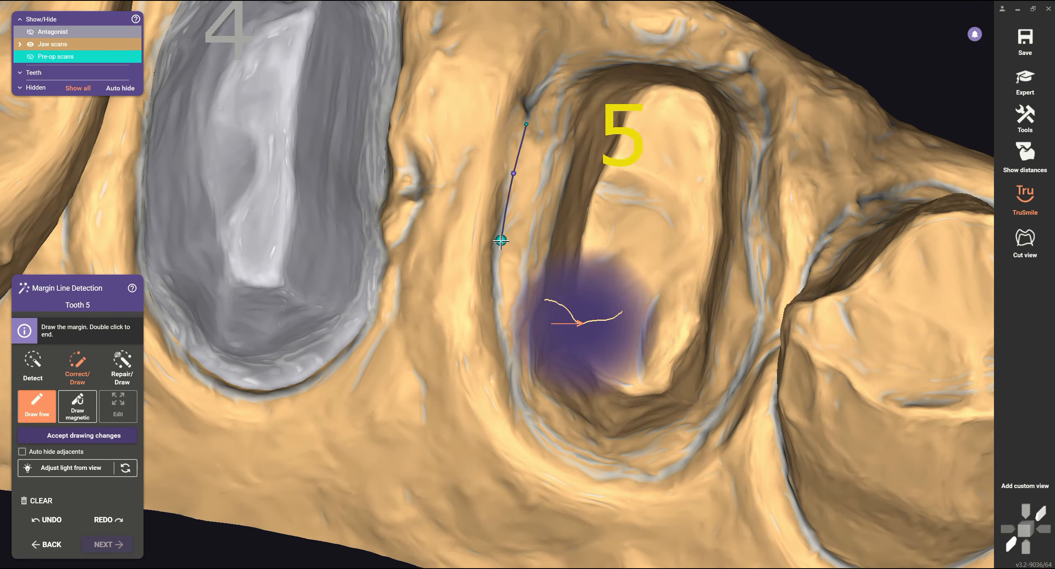
pyautogui.click(501, 239)
pyautogui.moveTo(500, 240); pyautogui.dragTo(535, 323, button='right')
pyautogui.click(518, 263)
pyautogui.click(523, 295)
pyautogui.click(545, 346)
pyautogui.click(567, 387)
pyautogui.click(600, 424)
pyautogui.click(648, 437)
pyautogui.click(722, 413)
pyautogui.click(751, 378)
pyautogui.click(772, 322)
# Continue placing freehand margin points along the remaining preparation edges until the margin lines are complete.
pyautogui.moveTo(771, 321); pyautogui.dragTo(474, 309, button='right')
pyautogui.click(466, 335)
pyautogui.click(486, 379)
pyautogui.moveTo(485, 378)
pyautogui.mouseDown(button='right')
pyautogui.moveTo(496, 346)
pyautogui.moveTo(501, 367)
pyautogui.mouseUp(button='right')
pyautogui.click(448, 230)
pyautogui.click(441, 291)
pyautogui.click(441, 330)
pyautogui.click(452, 365)
pyautogui.moveTo(472, 447); pyautogui.dragTo(515, 461, button='right')
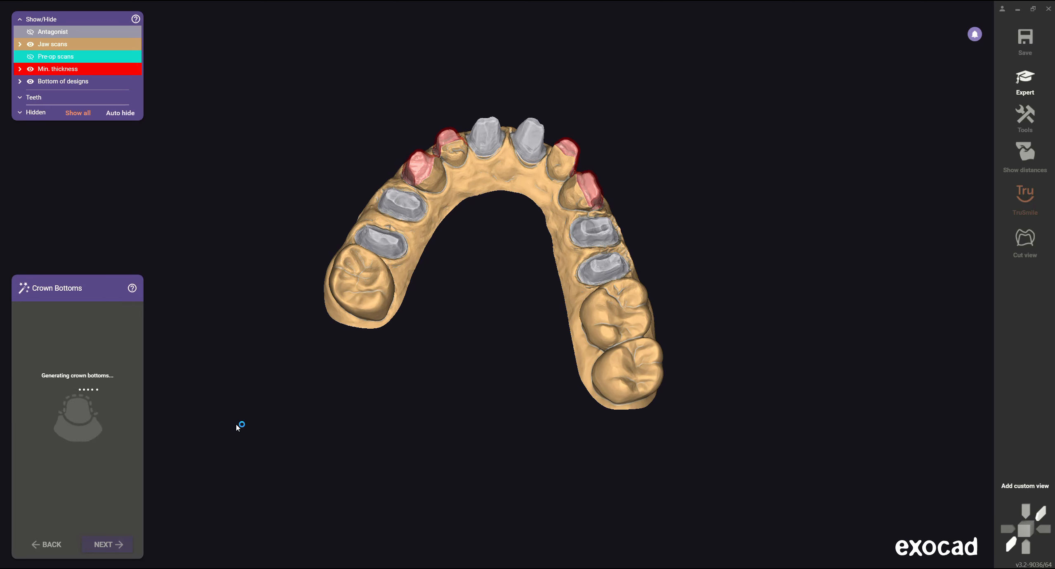
# Proceed from the crown bottoms to tooth placement and switch the tooth library to G010-.
pyautogui.click(103, 544)
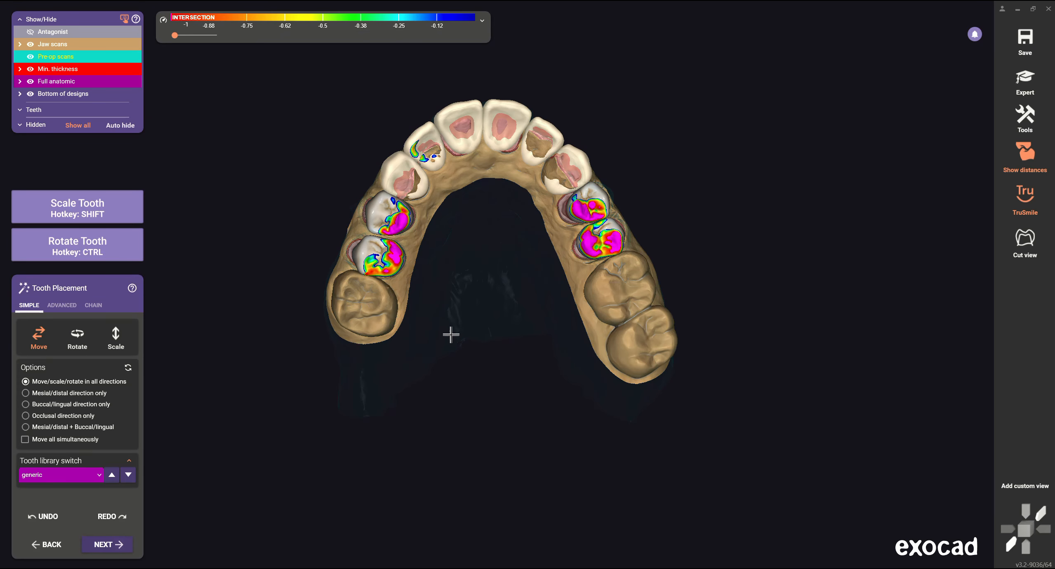
pyautogui.click(66, 475)
pyautogui.click(793, 451)
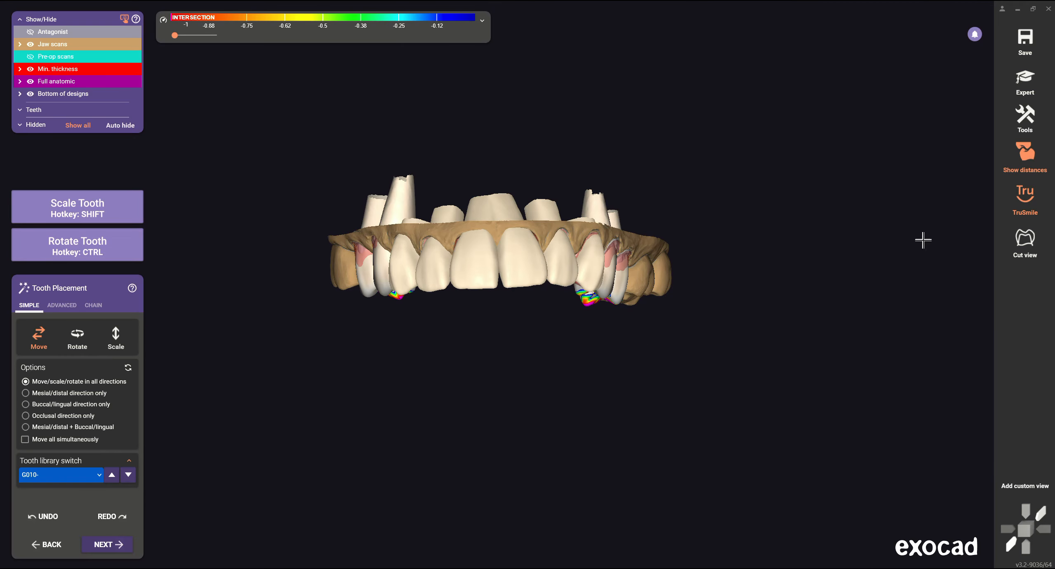
# Switch to chain placement and rotate the upper left canine and first premolar within the tooth chain.
pyautogui.click(93, 305)
pyautogui.press('ctrl')
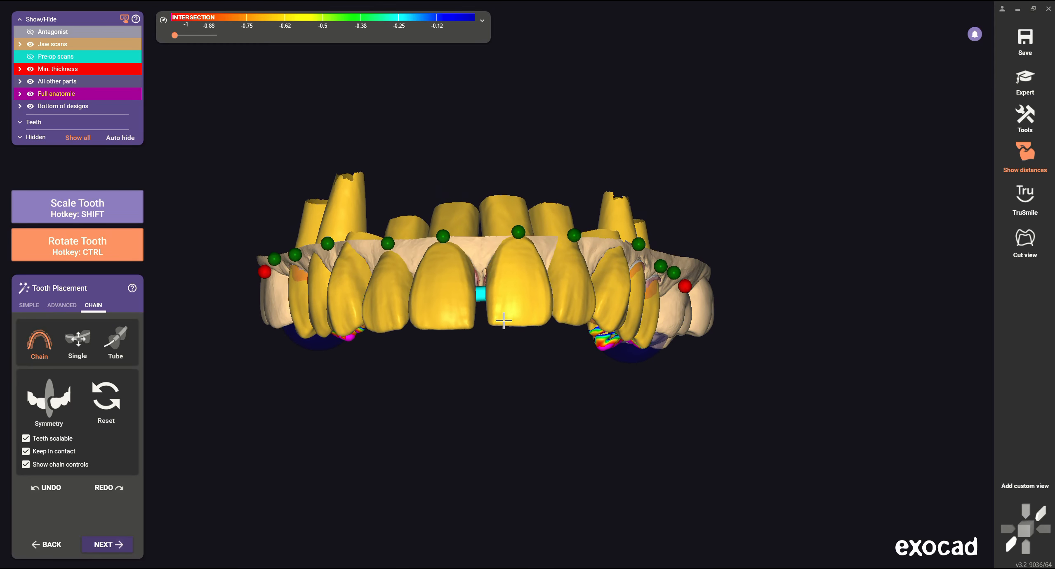
pyautogui.moveTo(515, 304); pyautogui.dragTo(565, 316, button='right')
pyautogui.keyDown('ctrl'); pyautogui.moveTo(464, 434); pyautogui.dragTo(459, 415); pyautogui.keyUp('ctrl')
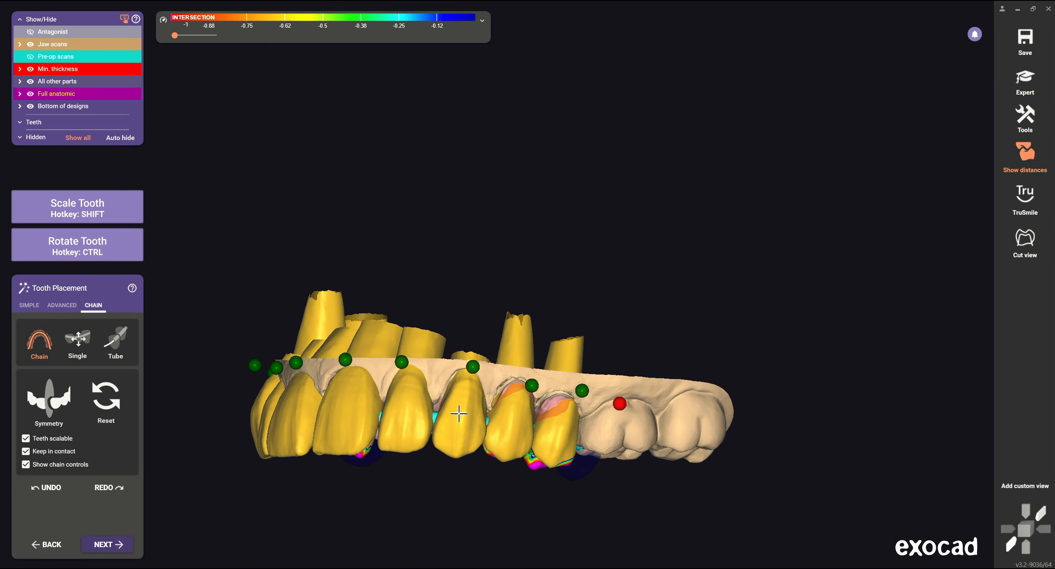
pyautogui.moveTo(459, 415); pyautogui.dragTo(445, 417, button='right')
pyautogui.keyDown('ctrl'); pyautogui.moveTo(504, 448); pyautogui.dragTo(502, 465); pyautogui.keyUp('ctrl')
pyautogui.moveTo(536, 452); pyautogui.dragTo(449, 473, button='right')
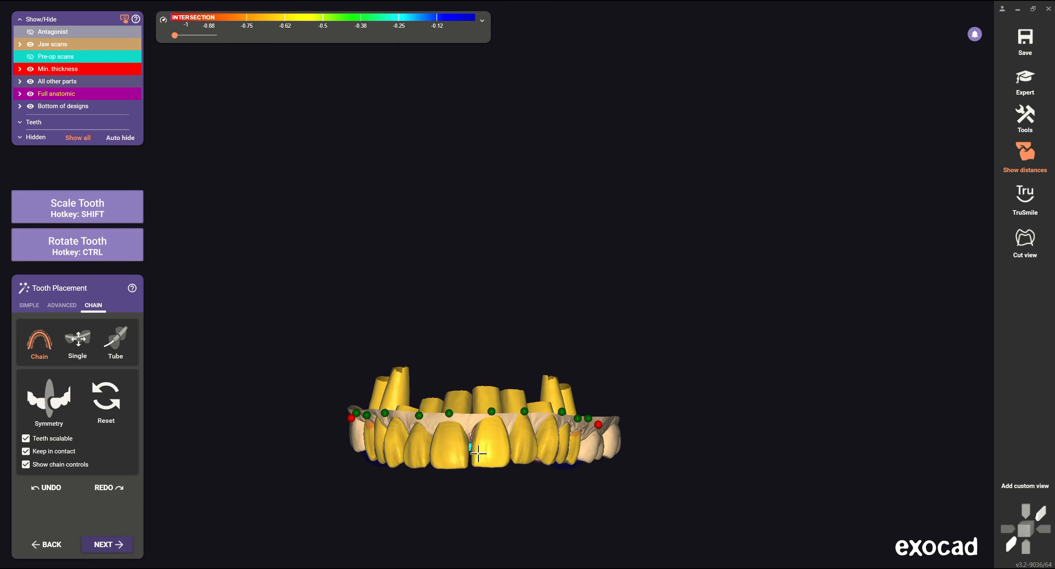
# Rotate the two central incisors within the tooth chain to align them at the midline.
pyautogui.scroll(5, 478, 453)
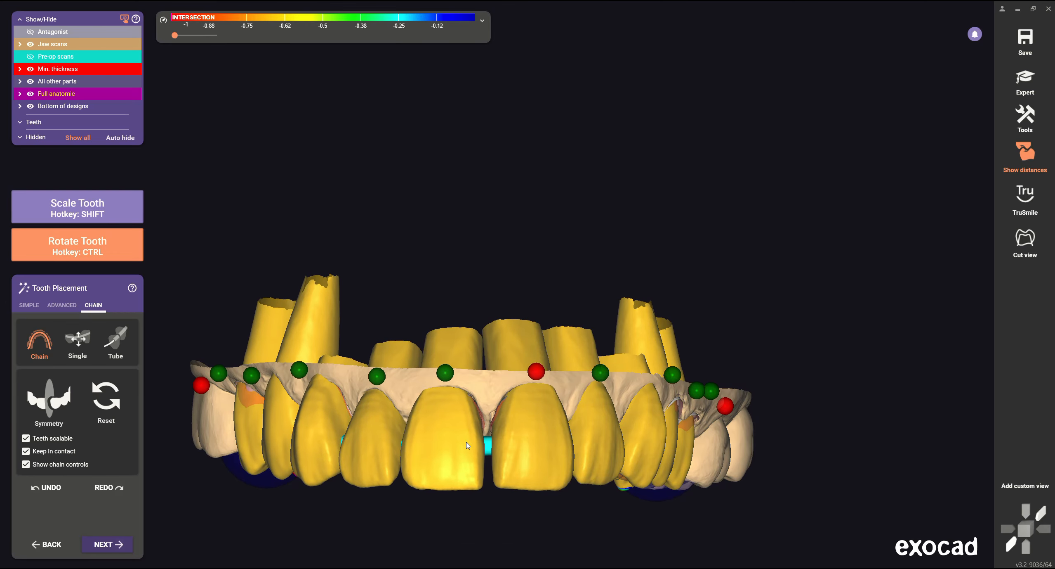
pyautogui.moveTo(448, 465); pyautogui.dragTo(458, 430, button='right')
pyautogui.keyDown('ctrl'); pyautogui.moveTo(462, 433); pyautogui.dragTo(478, 435); pyautogui.keyUp('ctrl')
pyautogui.moveTo(479, 436); pyautogui.dragTo(495, 434, button='right')
pyautogui.keyDown('ctrl'); pyautogui.moveTo(496, 433); pyautogui.dragTo(487, 445); pyautogui.keyUp('ctrl')
pyautogui.moveTo(421, 544); pyautogui.dragTo(415, 456, button='right')
pyautogui.scroll(-5, 532, 252)
pyautogui.moveTo(532, 252); pyautogui.dragTo(557, 249, button='right')
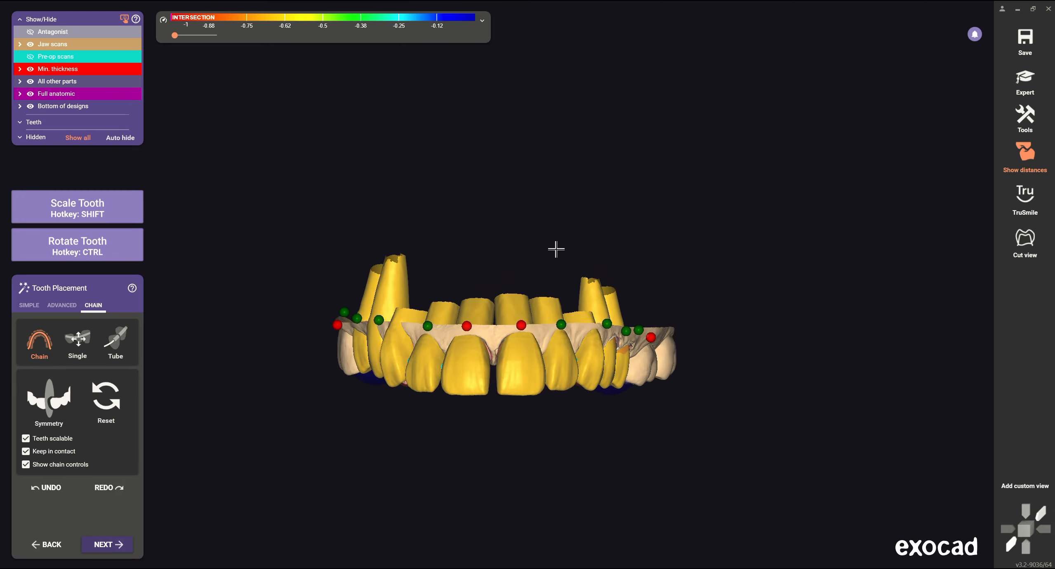
# In advanced placement, rotate the front teeth individually using the pre-op scan as reference, then hide that scan.
pyautogui.click(58, 304)
pyautogui.scroll(3, 470, 337)
pyautogui.click(56, 57)
pyautogui.moveTo(532, 371); pyautogui.dragTo(501, 252, button='right')
pyautogui.keyDown('ctrl'); pyautogui.moveTo(437, 256); pyautogui.dragTo(429, 243); pyautogui.keyUp('ctrl')
pyautogui.moveTo(557, 338); pyautogui.dragTo(561, 323, button='right')
pyautogui.keyDown('ctrl'); pyautogui.moveTo(602, 247); pyautogui.dragTo(569, 245); pyautogui.keyUp('ctrl')
pyautogui.click(56, 57)
# Show the antagonist and examine how the upper front teeth relate to it from the front and occlusal sides.
pyautogui.moveTo(528, 165); pyautogui.dragTo(539, 268, button='right')
pyautogui.scroll(-3, 539, 269)
pyautogui.scroll(5, 495, 318)
pyautogui.click(52, 32)
pyautogui.scroll(-3, 512, 332)
pyautogui.scroll(3, 512, 332)
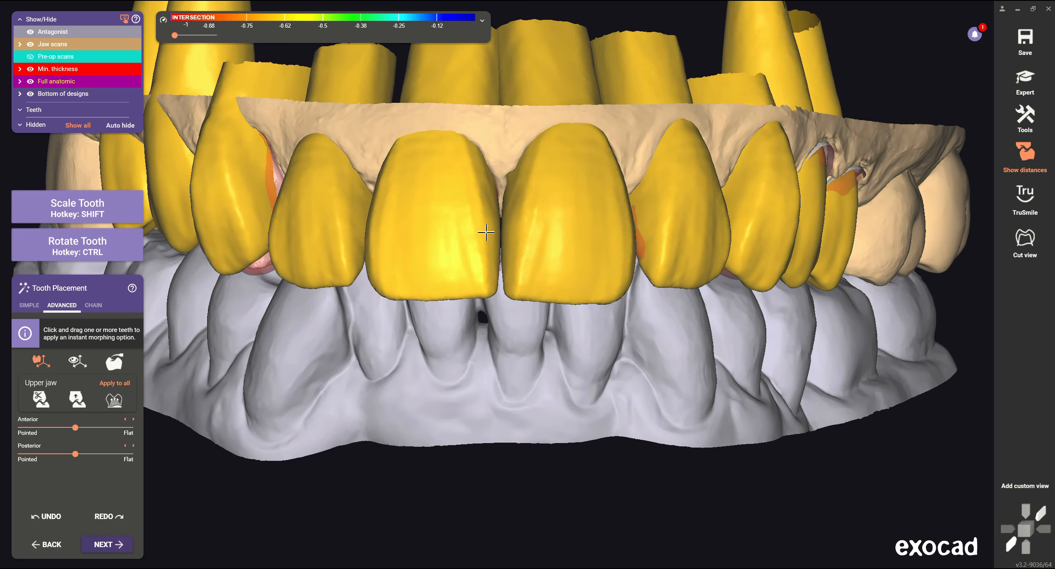
pyautogui.scroll(-4, 537, 266)
pyautogui.moveTo(526, 420); pyautogui.dragTo(532, 326, button='right')
pyautogui.scroll(3, 517, 326)
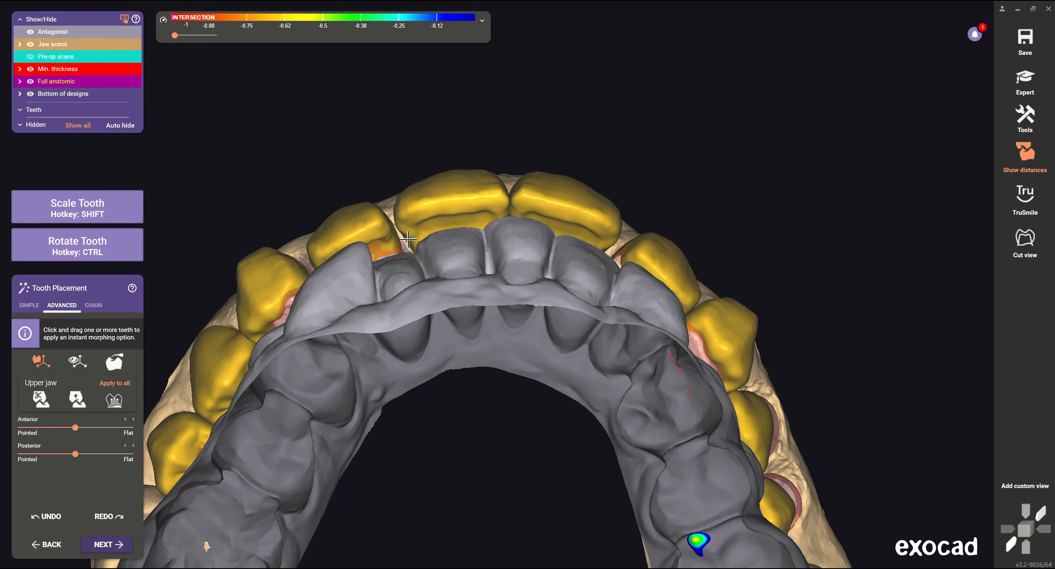
pyautogui.scroll(-4, 570, 222)
pyautogui.moveTo(570, 222); pyautogui.dragTo(550, 236, button='right')
pyautogui.scroll(5, 549, 236)
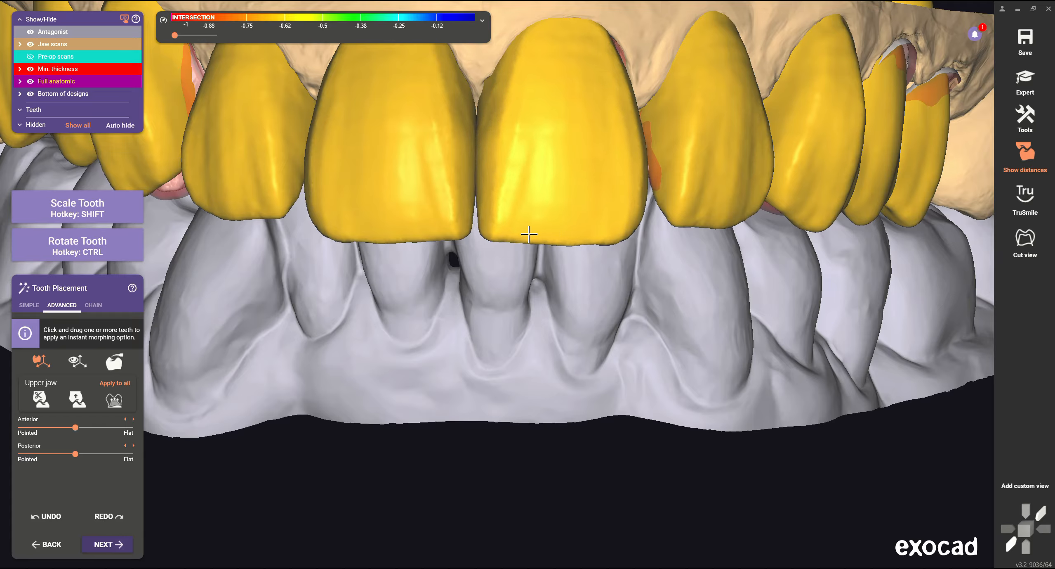
pyautogui.scroll(-4, 553, 248)
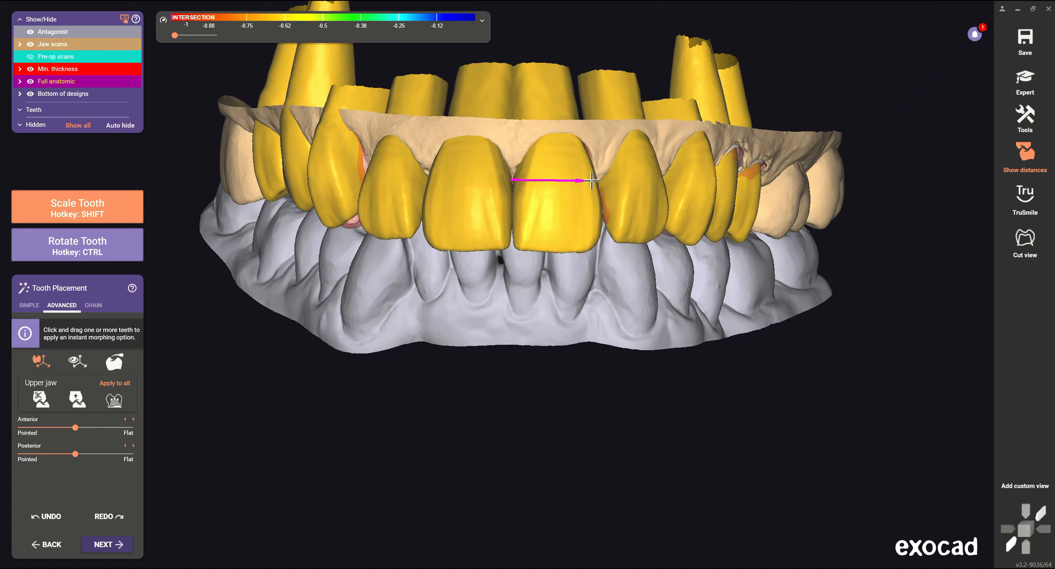
pyautogui.scroll(-4, 483, 297)
pyautogui.moveTo(487, 343); pyautogui.dragTo(494, 250, button='right')
pyautogui.scroll(3, 494, 250)
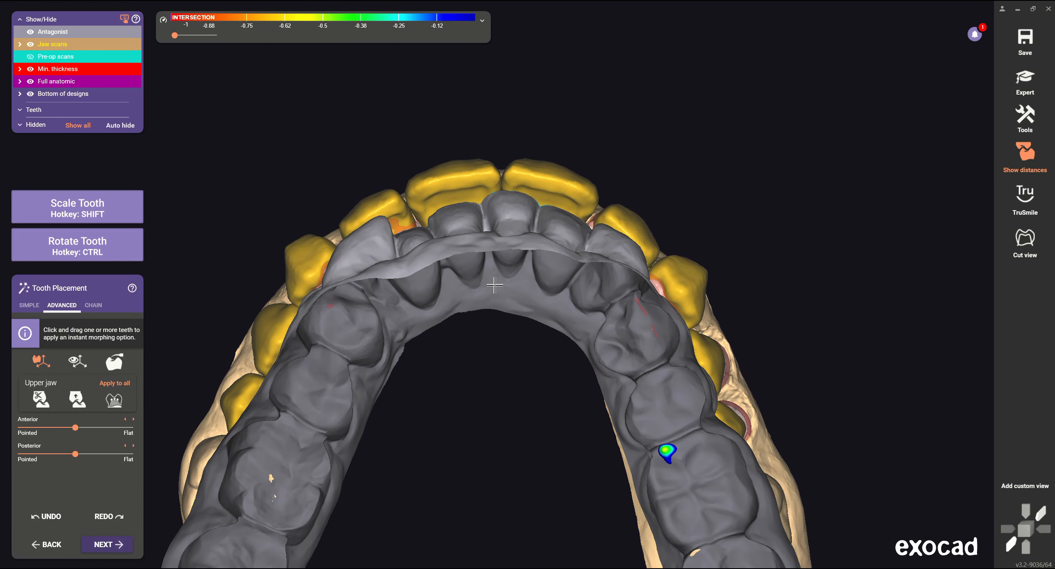
pyautogui.scroll(-3, 500, 188)
pyautogui.moveTo(500, 187); pyautogui.dragTo(568, 331, button='right')
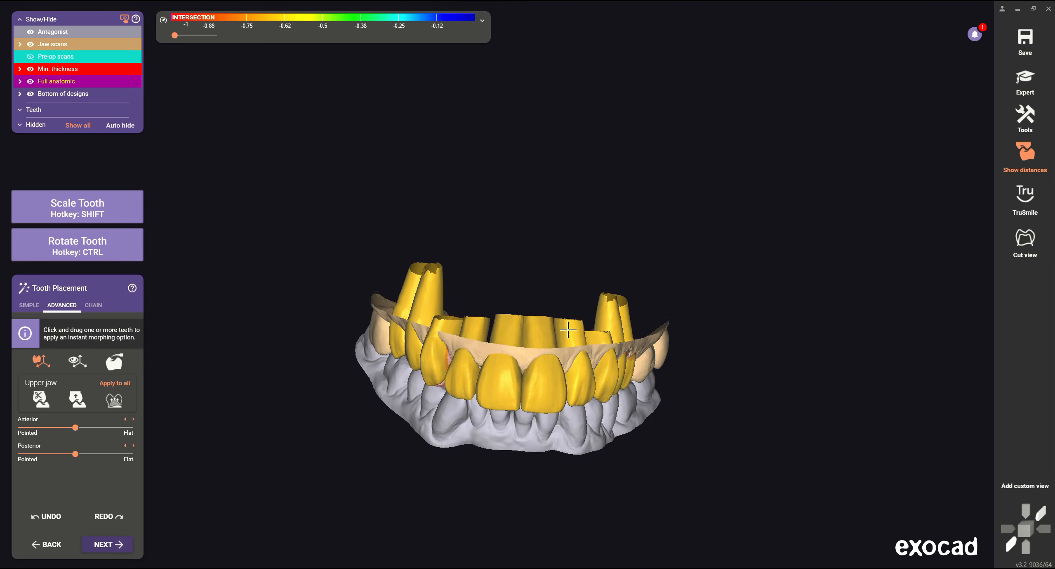
# Adjust the rotation of the upper incisors relative to the antagonist, checking the arch from both sides.
pyautogui.scroll(4, 558, 332)
pyautogui.press('ctrl')
pyautogui.moveTo(634, 326); pyautogui.dragTo(464, 189, button='right')
pyautogui.scroll(-3, 516, 241)
pyautogui.moveTo(516, 241); pyautogui.dragTo(566, 422, button='right')
pyautogui.moveTo(420, 198); pyautogui.dragTo(353, 307, button='right')
pyautogui.moveTo(507, 248); pyautogui.dragTo(325, 269, button='right')
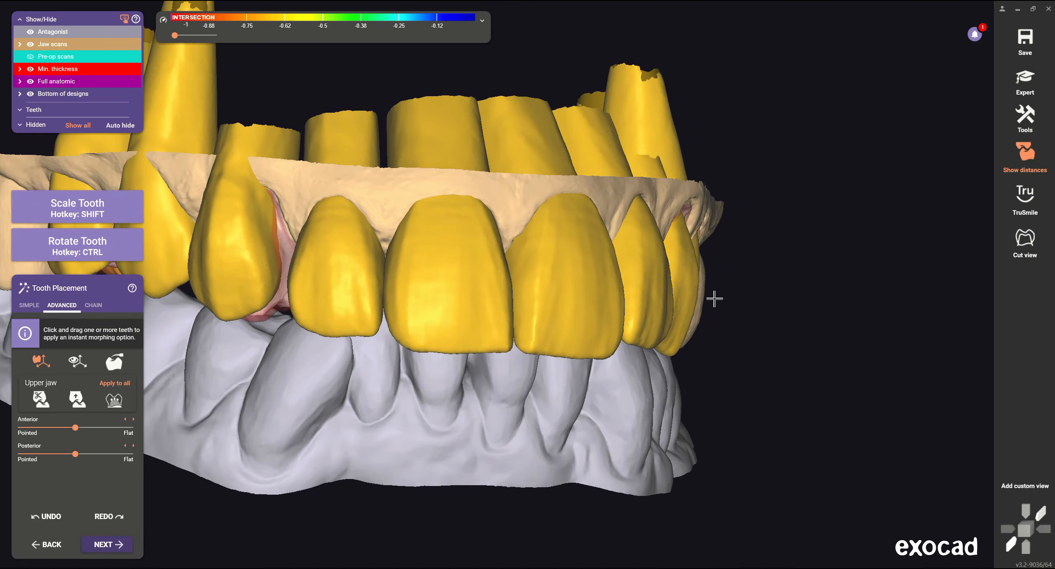
pyautogui.moveTo(714, 296); pyautogui.dragTo(314, 254, button='right')
# Fine-tune the placement of the upper lateral incisors beside the centrals and reactivate the instant morphing tool.
pyautogui.click(114, 361)
pyautogui.scroll(-3, 264, 332)
pyautogui.moveTo(264, 332); pyautogui.dragTo(506, 356, button='right')
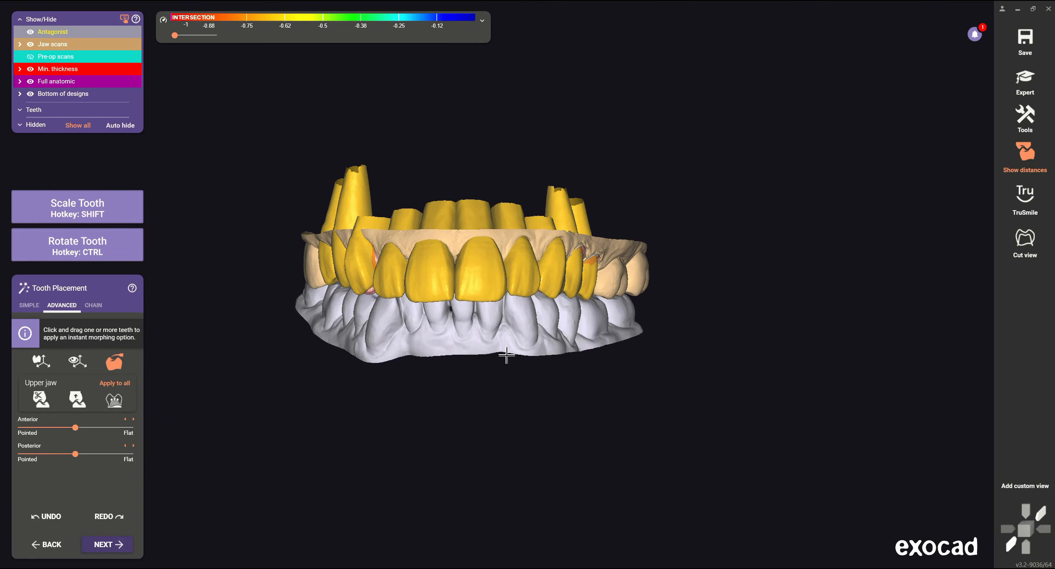
pyautogui.click(40, 362)
pyautogui.scroll(4, 299, 252)
pyautogui.scroll(-3, 299, 252)
pyautogui.moveTo(299, 252); pyautogui.dragTo(343, 271, button='right')
pyautogui.moveTo(596, 231); pyautogui.dragTo(606, 237, button='right')
pyautogui.scroll(3, 606, 237)
pyautogui.click(114, 361)
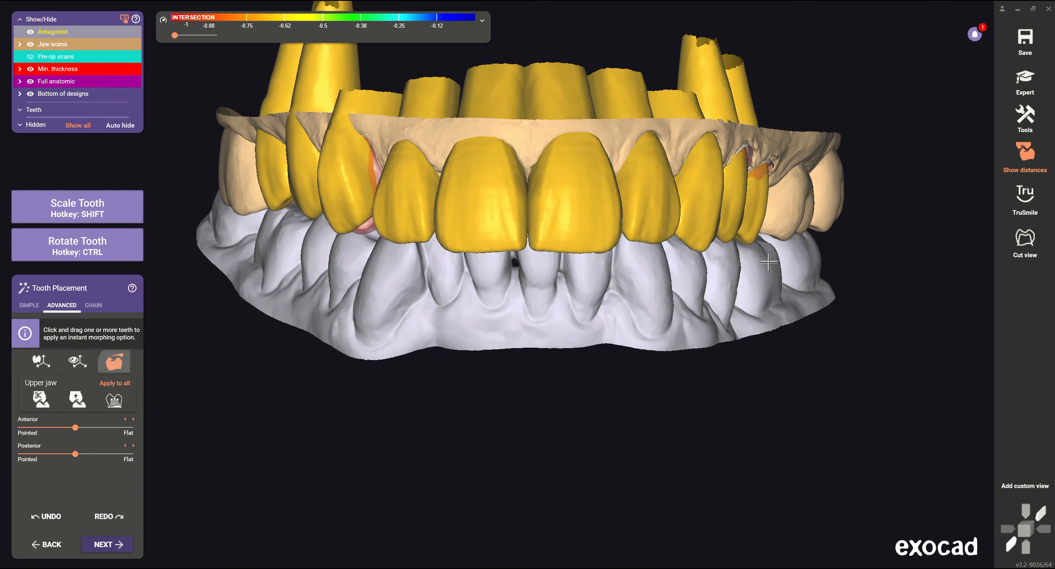
# Hide the antagonist and morph the palatal surface of the incisors where they intersect the opposing teeth.
pyautogui.scroll(4, 676, 248)
pyautogui.click(30, 31)
pyautogui.moveTo(516, 331); pyautogui.dragTo(512, 215, button='right')
pyautogui.scroll(4, 500, 247)
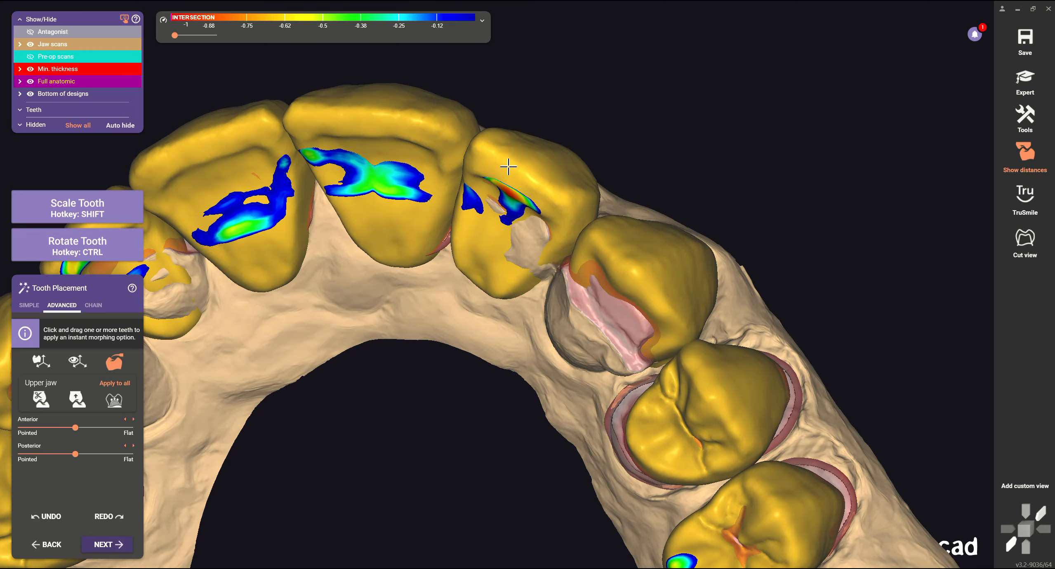
pyautogui.moveTo(374, 264); pyautogui.dragTo(355, 215, button='right')
pyautogui.scroll(4, 476, 287)
pyautogui.scroll(-5, 475, 288)
pyautogui.scroll(3, 446, 285)
pyautogui.moveTo(446, 284); pyautogui.dragTo(462, 221, button='right')
pyautogui.moveTo(395, 241); pyautogui.dragTo(396, 249)
pyautogui.scroll(-5, 416, 231)
pyautogui.moveTo(499, 219); pyautogui.dragTo(458, 202, button='right')
# Show the antagonist again and examine the upper incisors from the front and incisal sides.
pyautogui.click(30, 32)
pyautogui.moveTo(347, 82); pyautogui.dragTo(468, 373, button='right')
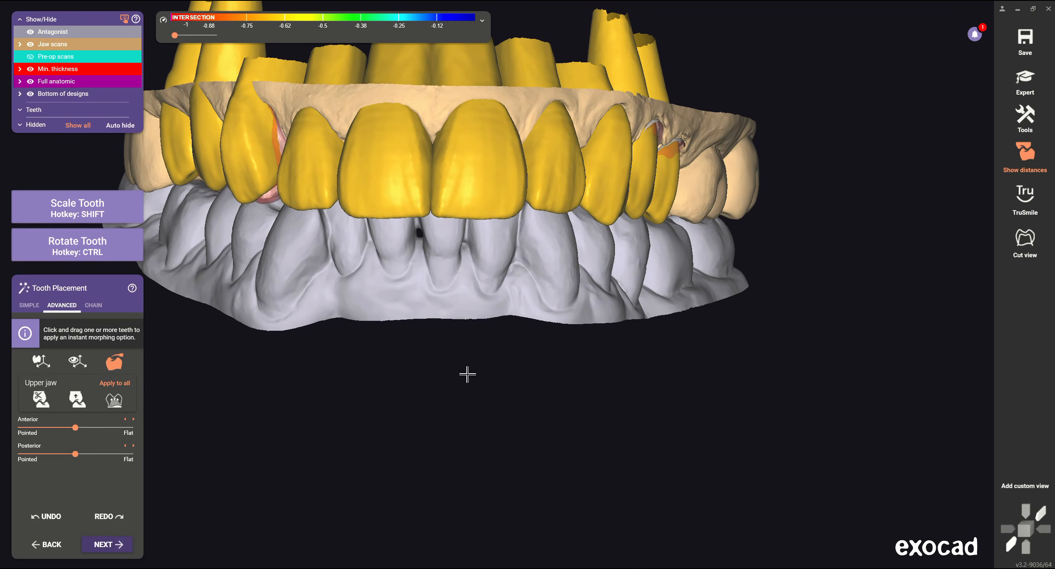
pyautogui.moveTo(297, 202); pyautogui.dragTo(424, 247, button='right')
pyautogui.scroll(5, 424, 192)
pyautogui.moveTo(424, 192); pyautogui.dragTo(330, 165, button='right')
pyautogui.click(32, 57)
pyautogui.moveTo(552, 231); pyautogui.dragTo(607, 155, button='right')
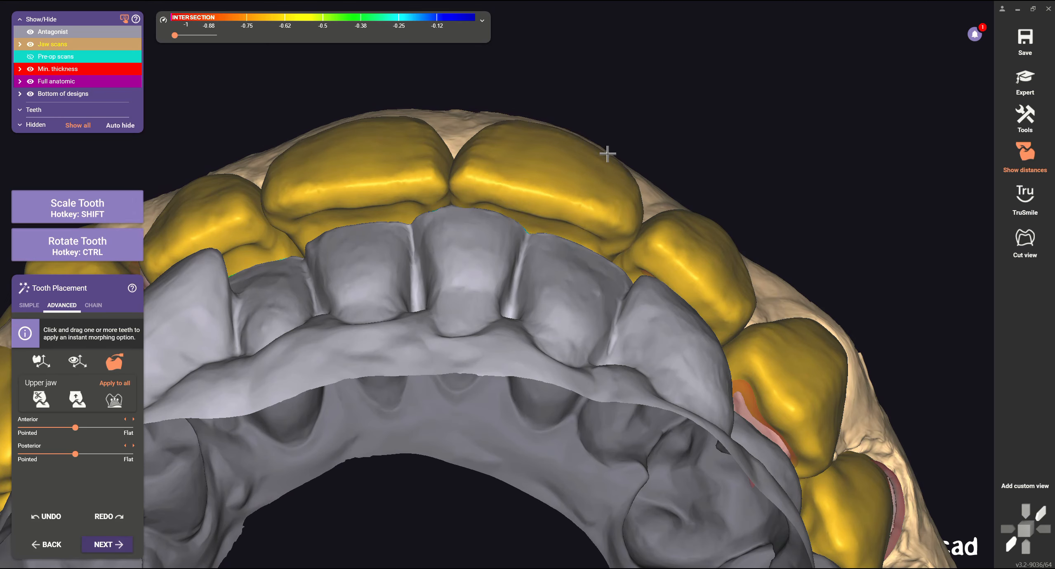
pyautogui.scroll(-6, 542, 228)
pyautogui.moveTo(681, 535); pyautogui.dragTo(480, 416, button='right')
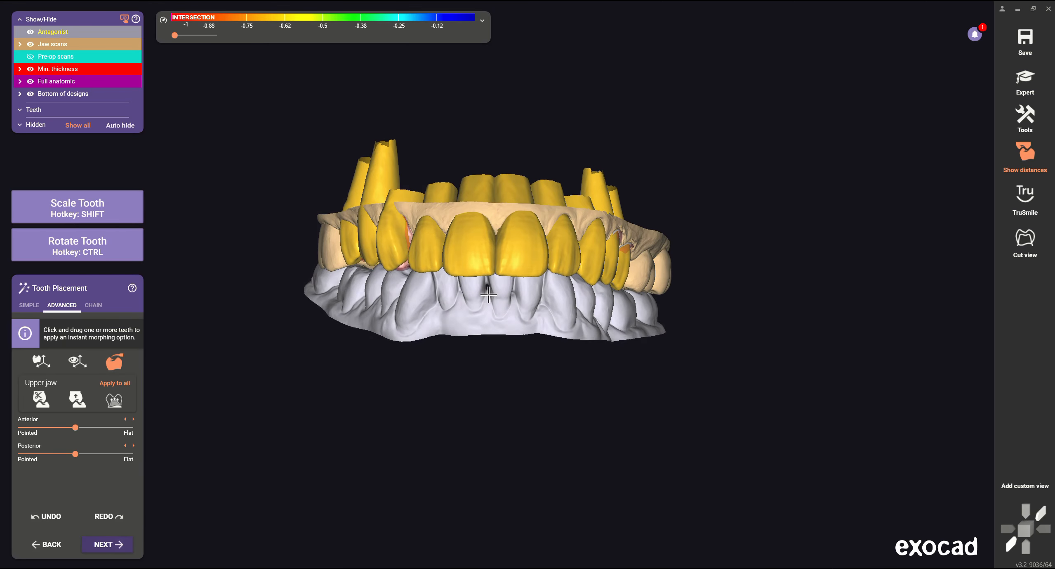
pyautogui.scroll(4, 499, 272)
pyautogui.scroll(-4, 511, 281)
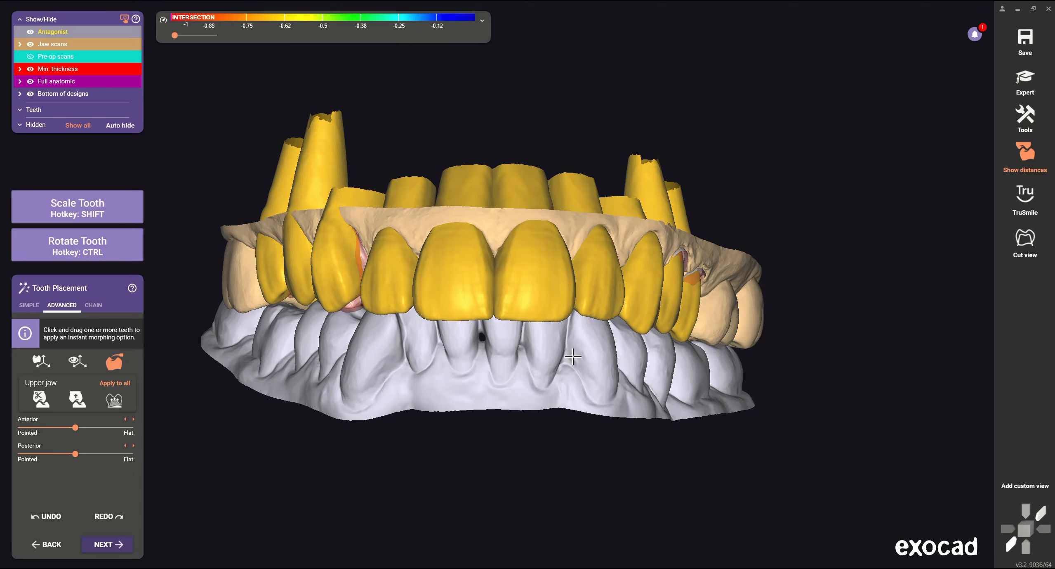
# Reposition the upper left canine crown so that it covers its preparation.
pyautogui.moveTo(592, 274); pyautogui.dragTo(497, 318, button='right')
pyautogui.scroll(4, 573, 243)
pyautogui.moveTo(561, 165); pyautogui.dragTo(512, 195)
pyautogui.moveTo(513, 195); pyautogui.dragTo(564, 358, button='right')
pyautogui.moveTo(591, 300); pyautogui.dragTo(633, 161, button='right')
pyautogui.scroll(3, 632, 161)
pyautogui.scroll(-3, 610, 182)
pyautogui.moveTo(709, 264); pyautogui.dragTo(578, 264, button='right')
pyautogui.scroll(3, 471, 164)
pyautogui.scroll(-3, 409, 212)
# Reposition and scale the upper left first premolar crown over its preparation margin.
pyautogui.moveTo(409, 211); pyautogui.dragTo(511, 249, button='right')
pyautogui.scroll(4, 475, 437)
pyautogui.press('1')
pyautogui.moveTo(510, 249); pyautogui.dragTo(506, 266)
pyautogui.scroll(-4, 505, 256)
pyautogui.moveTo(506, 266); pyautogui.dragTo(731, 330, button='right')
pyautogui.scroll(3, 730, 330)
pyautogui.keyDown('shift'); pyautogui.moveTo(731, 368); pyautogui.dragTo(751, 366); pyautogui.keyUp('shift')
pyautogui.moveTo(751, 365); pyautogui.dragTo(434, 332, button='right')
pyautogui.scroll(4, 433, 332)
pyautogui.scroll(-4, 558, 220)
# With the antagonist hidden, examine the occlusal intersections on the upper left canine and premolars.
pyautogui.moveTo(558, 221); pyautogui.dragTo(445, 368, button='right')
pyautogui.scroll(4, 520, 325)
pyautogui.scroll(-4, 417, 316)
pyautogui.scroll(4, 464, 75)
pyautogui.scroll(-4, 486, 362)
pyautogui.scroll(4, 712, 156)
pyautogui.scroll(3, 445, 369)
pyautogui.moveTo(412, 198); pyautogui.dragTo(409, 175, button='right')
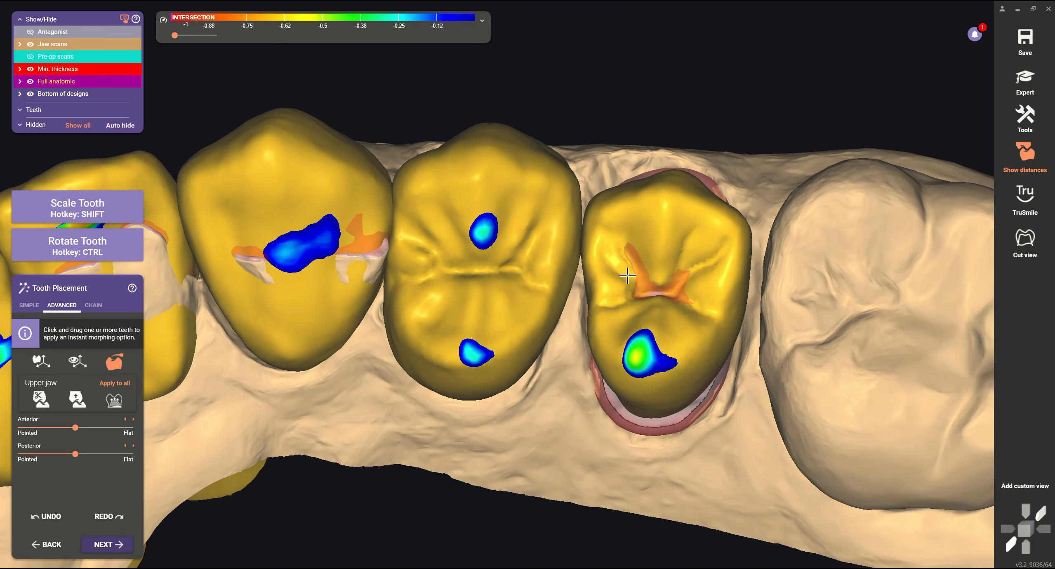
# Scale up the upper left second premolar crown to cover its preparation margin beside the molar.
pyautogui.scroll(-4, 656, 352)
pyautogui.moveTo(677, 124); pyautogui.dragTo(720, 226, button='right')
pyautogui.scroll(3, 702, 382)
pyautogui.press('shift')
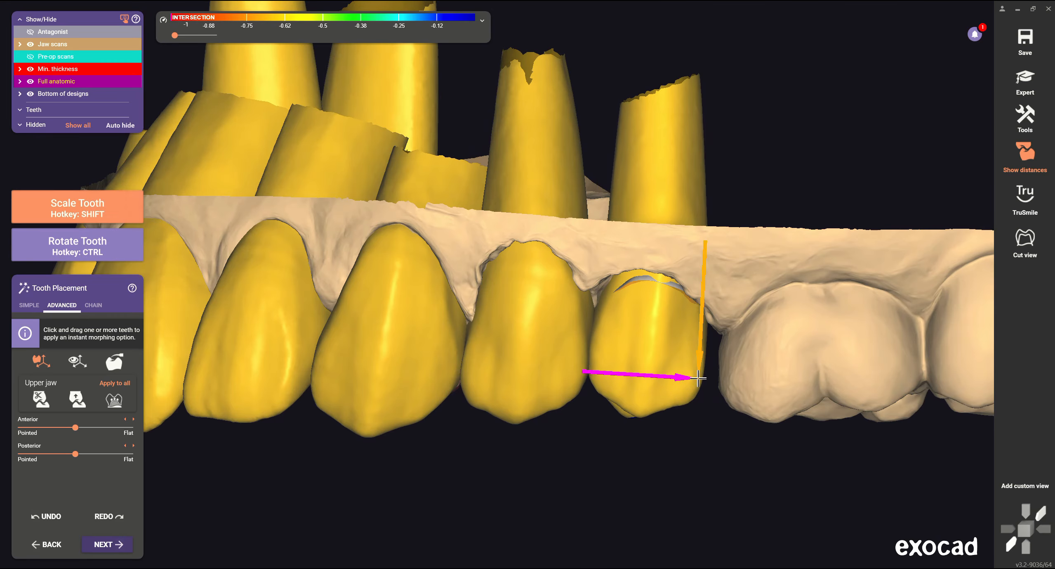
pyautogui.scroll(-3, 598, 351)
pyautogui.moveTo(597, 352); pyautogui.dragTo(887, 286, button='right')
pyautogui.scroll(4, 723, 370)
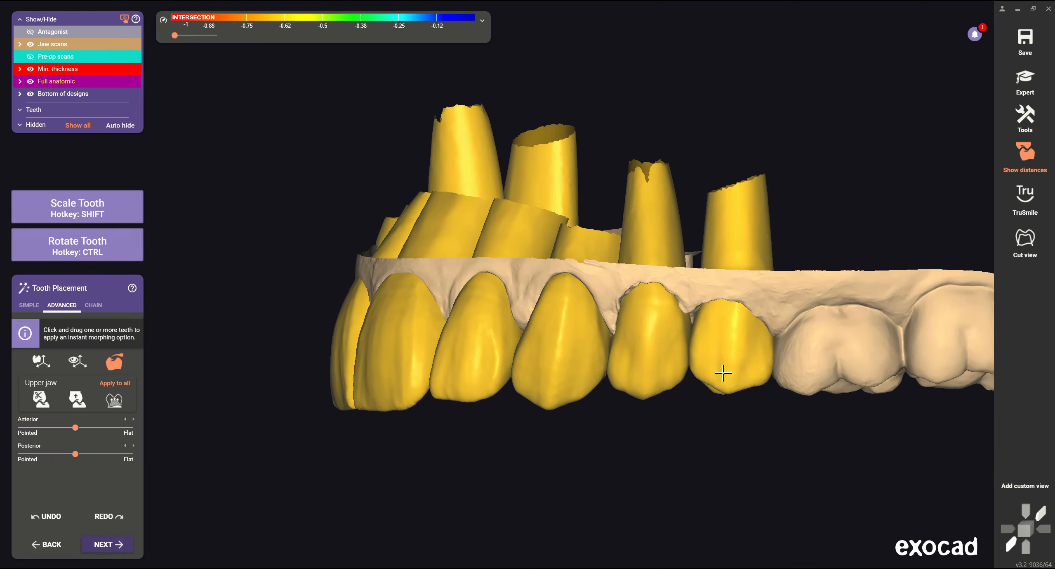
# Examine the front teeth and upper left premolars from the facial, palatal and occlusal sides.
pyautogui.moveTo(591, 255)
pyautogui.mouseDown(button='right')
pyautogui.moveTo(537, 264)
pyautogui.moveTo(594, 248)
pyautogui.mouseUp(button='right')
pyautogui.scroll(-4, 446, 384)
pyautogui.moveTo(446, 383); pyautogui.dragTo(583, 388, button='right')
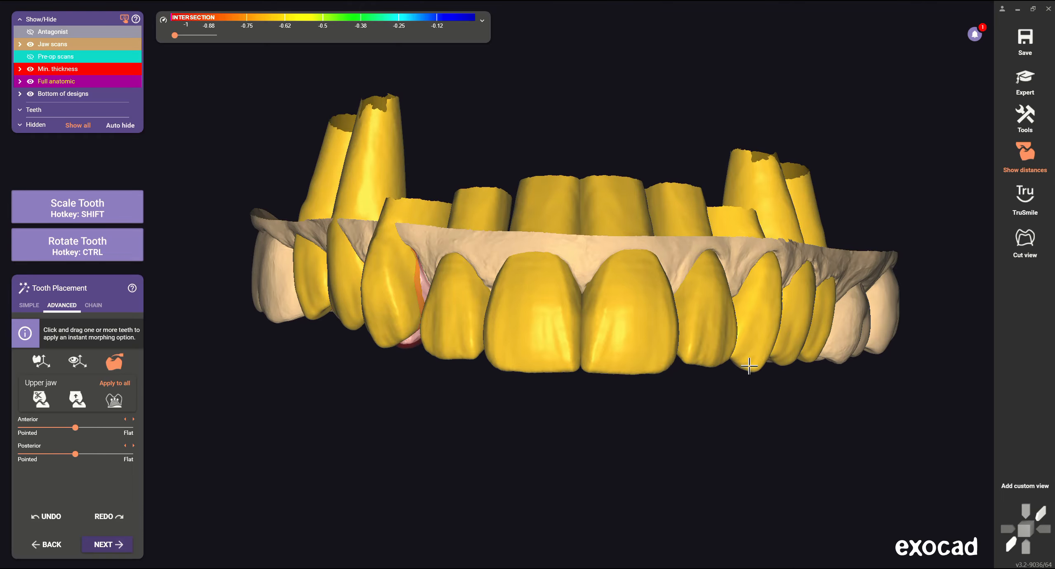
pyautogui.moveTo(816, 350); pyautogui.dragTo(771, 223, button='right')
pyautogui.scroll(5, 763, 289)
pyautogui.moveTo(773, 353); pyautogui.dragTo(465, 242, button='right')
pyautogui.scroll(2, 537, 375)
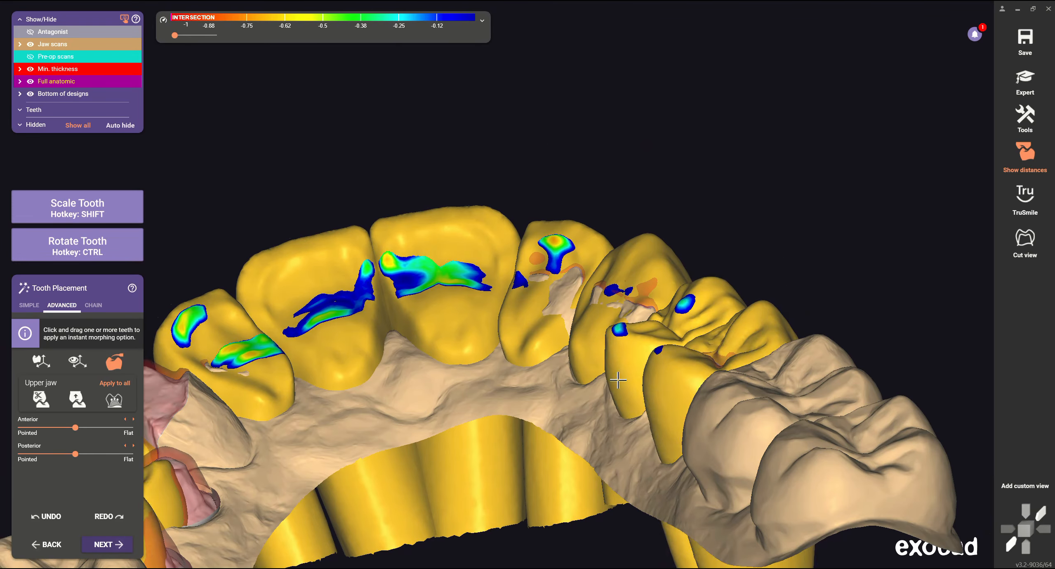
pyautogui.moveTo(644, 445); pyautogui.dragTo(656, 302, button='right')
pyautogui.scroll(2, 515, 336)
pyautogui.scroll(-3, 524, 260)
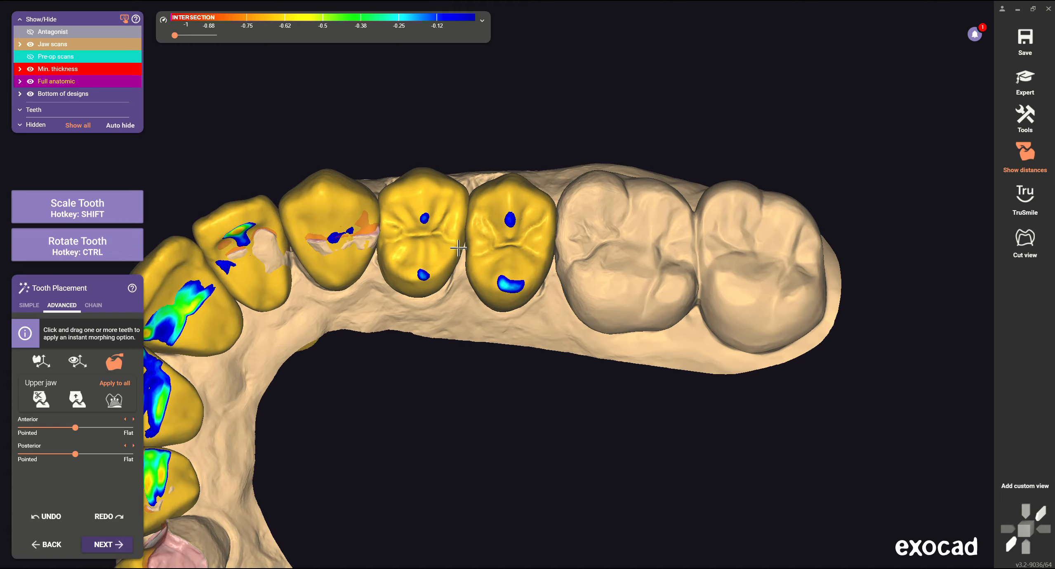
pyautogui.moveTo(501, 324); pyautogui.dragTo(490, 355, button='right')
pyautogui.moveTo(490, 247); pyautogui.dragTo(677, 147, button='right')
pyautogui.scroll(3, 500, 431)
pyautogui.scroll(5, 678, 191)
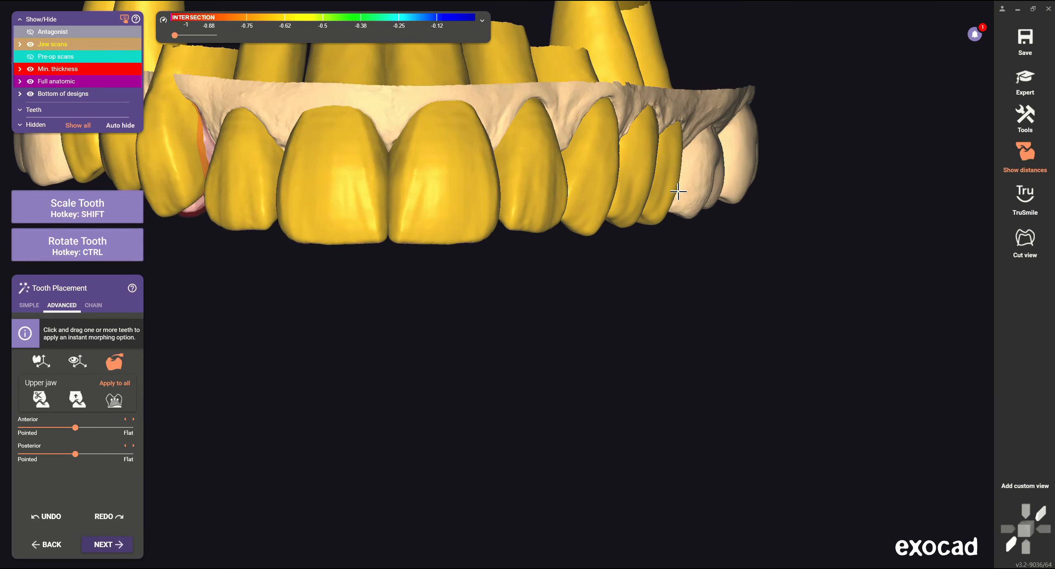
# Examine the alignment of the upper front crowns from the facial side with the antagonist hidden.
pyautogui.scroll(-2, 674, 257)
pyautogui.scroll(-3, 698, 252)
pyautogui.scroll(5, 690, 316)
pyautogui.moveTo(690, 316); pyautogui.dragTo(602, 329, button='right')
pyautogui.moveTo(552, 262); pyautogui.dragTo(481, 142, button='right')
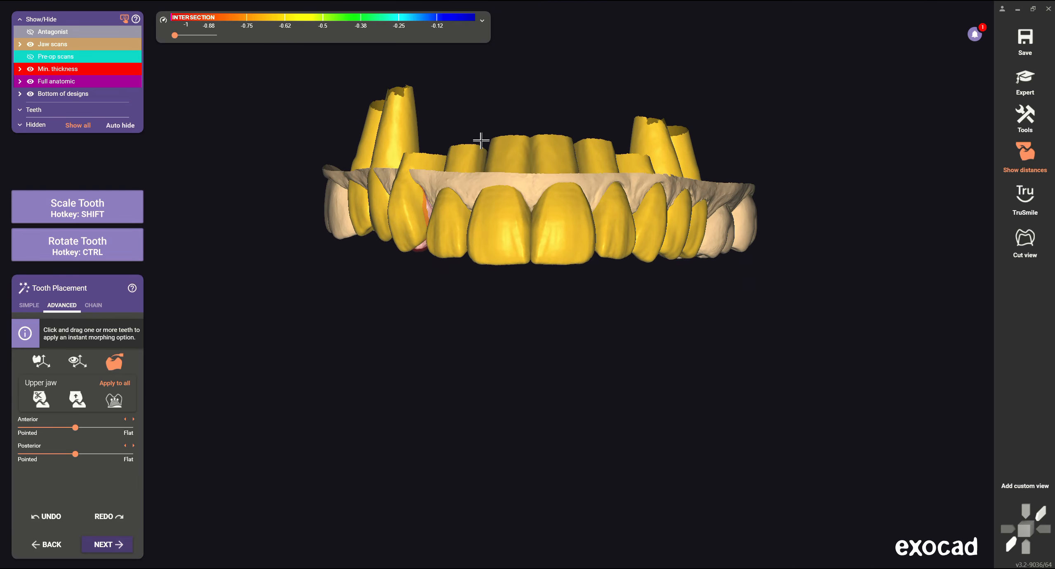
pyautogui.scroll(5, 482, 233)
pyautogui.scroll(-5, 580, 249)
pyautogui.moveTo(580, 249); pyautogui.dragTo(653, 252, button='right')
pyautogui.scroll(4, 598, 245)
pyautogui.scroll(-4, 598, 245)
pyautogui.scroll(3, 570, 231)
pyautogui.scroll(-4, 557, 227)
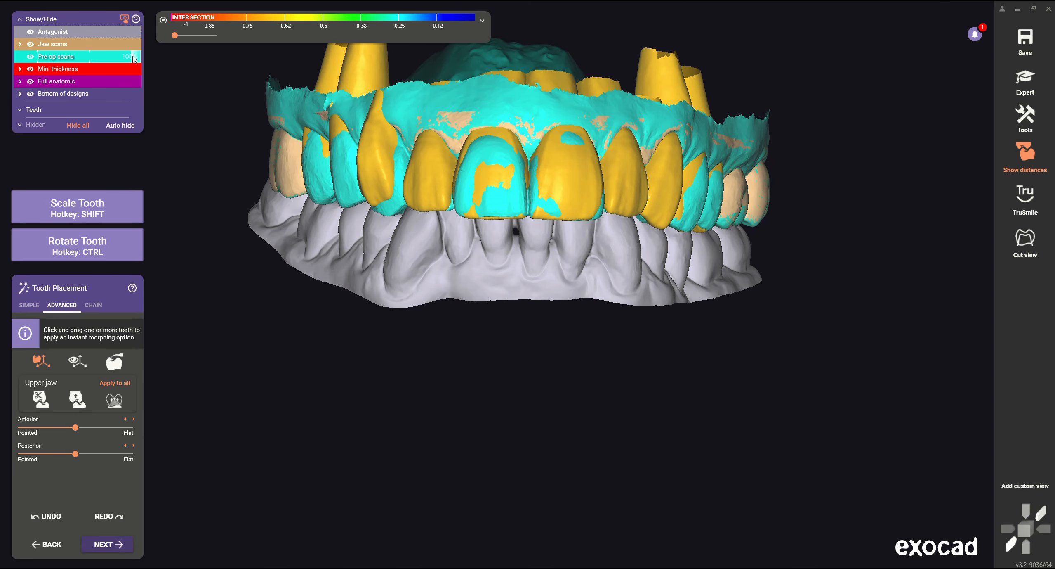
# Show the antagonist and hide the pre-op scans around the upper crowns.
pyautogui.moveTo(133, 60); pyautogui.dragTo(38, 58)
pyautogui.scroll(3, 594, 240)
pyautogui.scroll(-5, 557, 242)
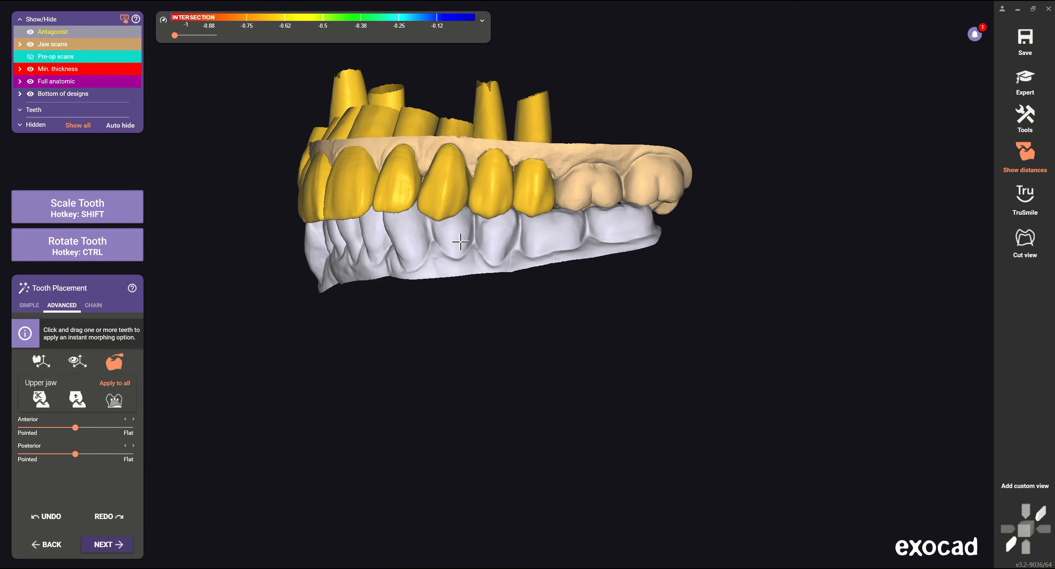
pyautogui.scroll(4, 483, 174)
pyautogui.scroll(-5, 483, 186)
# Examine how the upper front and left crowns meet the antagonist from the front and left side.
pyautogui.moveTo(487, 297); pyautogui.dragTo(452, 135, button='right')
pyautogui.scroll(5, 511, 217)
pyautogui.scroll(-5, 603, 362)
pyautogui.scroll(5, 452, 135)
pyautogui.moveTo(621, 101); pyautogui.dragTo(733, 134, button='right')
pyautogui.scroll(-5, 816, 142)
pyautogui.moveTo(817, 142); pyautogui.dragTo(797, 190, button='right')
pyautogui.scroll(5, 792, 134)
pyautogui.scroll(-5, 755, 252)
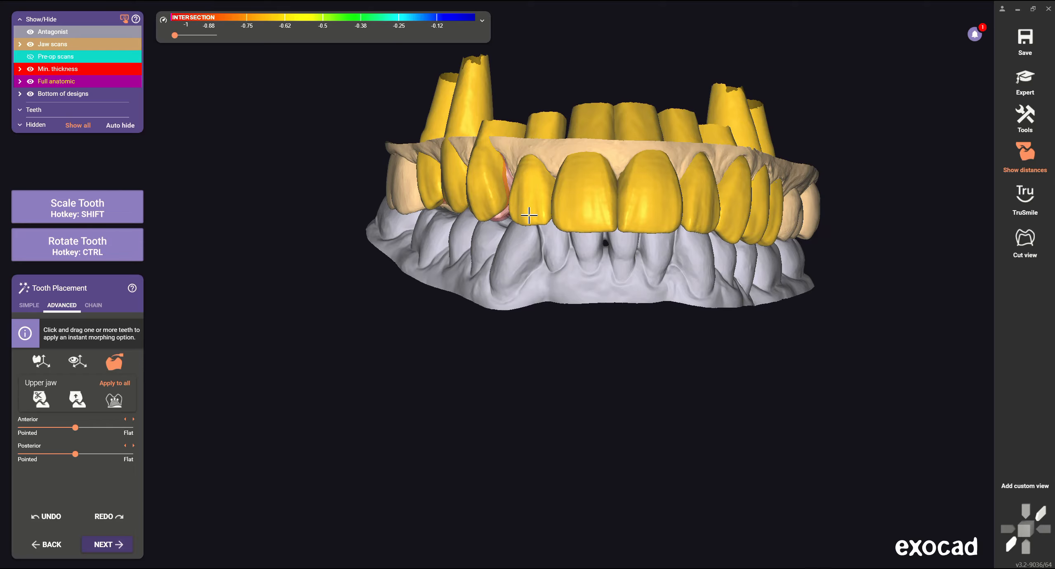
pyautogui.scroll(5, 686, 347)
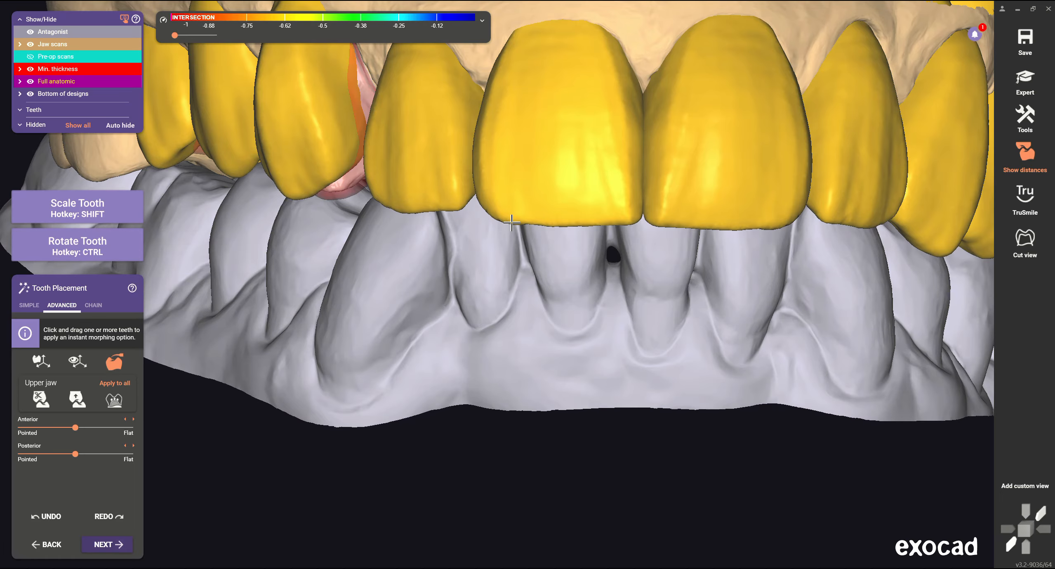
pyautogui.scroll(-3, 658, 242)
pyautogui.moveTo(882, 315); pyautogui.dragTo(792, 308, button='right')
pyautogui.scroll(-4, 792, 308)
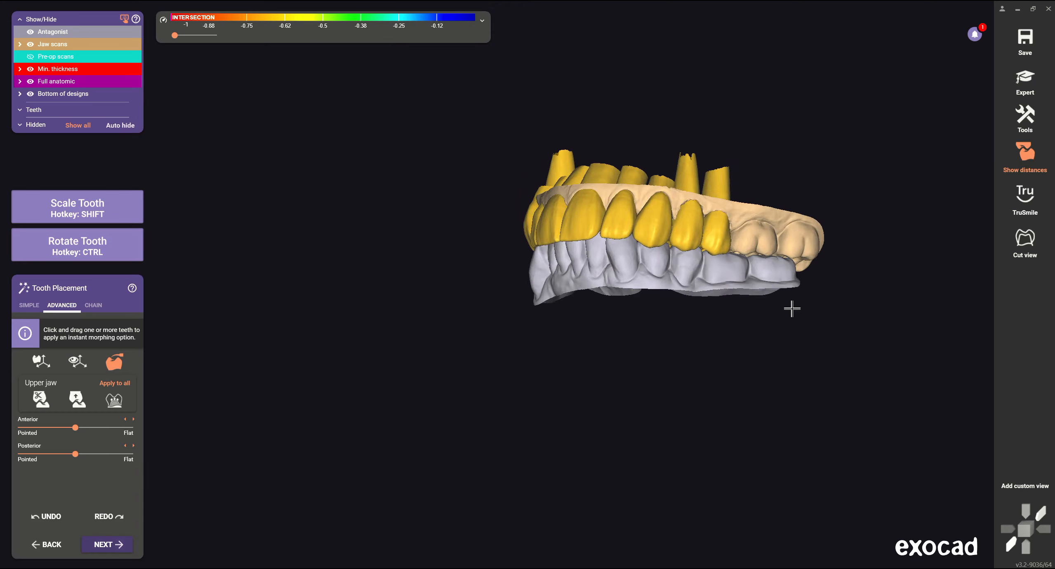
# Show all scans to compare the crowns with the pre-op scans, and hide the pre-op scans again.
pyautogui.click(78, 125)
pyautogui.moveTo(487, 211); pyautogui.dragTo(512, 231, button='right')
pyautogui.scroll(2, 511, 231)
pyautogui.moveTo(701, 371); pyautogui.dragTo(542, 377, button='right')
pyautogui.scroll(3, 700, 179)
pyautogui.scroll(-2, 495, 409)
pyautogui.scroll(-3, 541, 377)
pyautogui.click(31, 57)
# Examine the upper left canine and premolar crowns against the antagonist from the buccal and facial sides.
pyautogui.scroll(3, 710, 234)
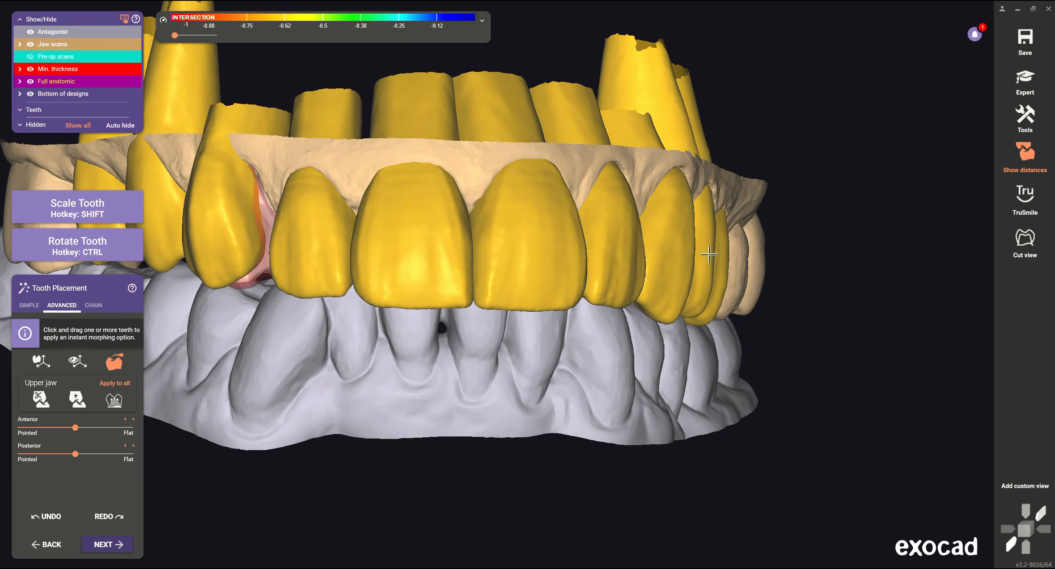
pyautogui.moveTo(726, 263); pyautogui.dragTo(512, 213, button='right')
pyautogui.moveTo(494, 278); pyautogui.dragTo(554, 205, button='right')
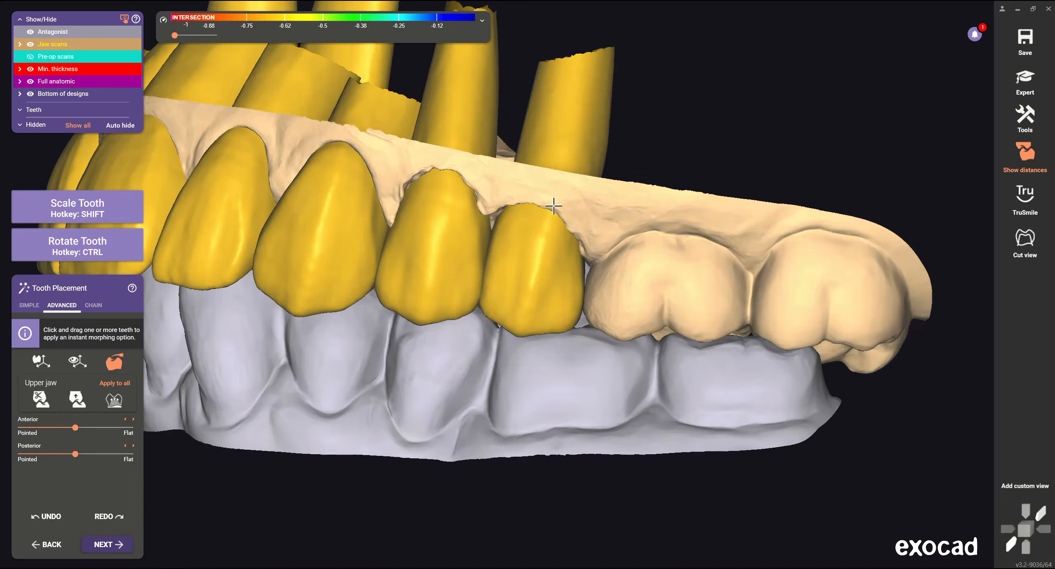
pyautogui.scroll(-5, 522, 334)
pyautogui.moveTo(522, 334); pyautogui.dragTo(726, 188, button='right')
pyautogui.scroll(5, 726, 188)
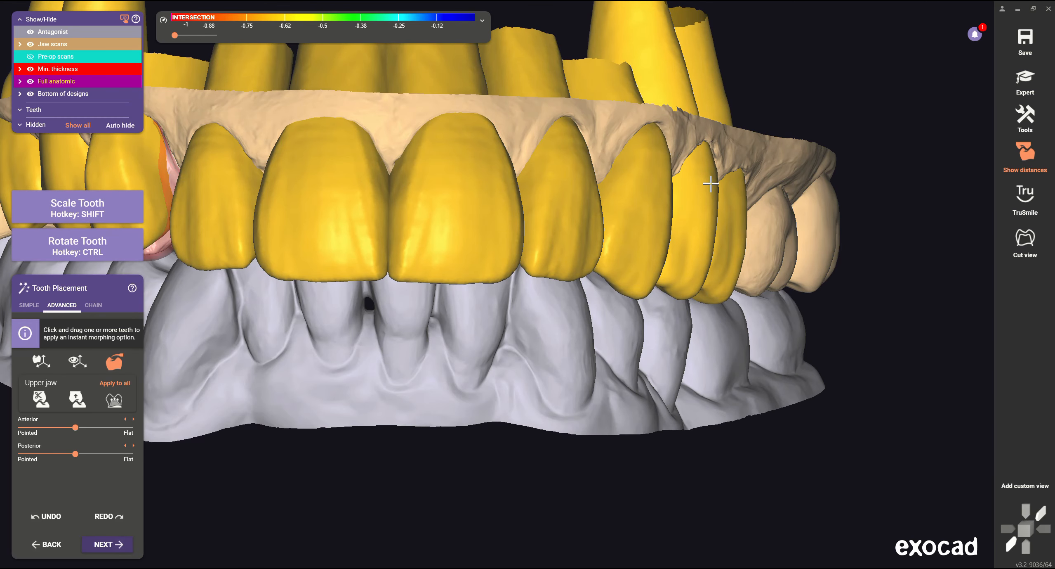
pyautogui.moveTo(364, 370); pyautogui.dragTo(519, 294, button='middle')
pyautogui.scroll(-5, 519, 294)
# Reposition the upper right canine crown beside the lateral incisor.
pyautogui.click(40, 361)
pyautogui.scroll(3, 384, 215)
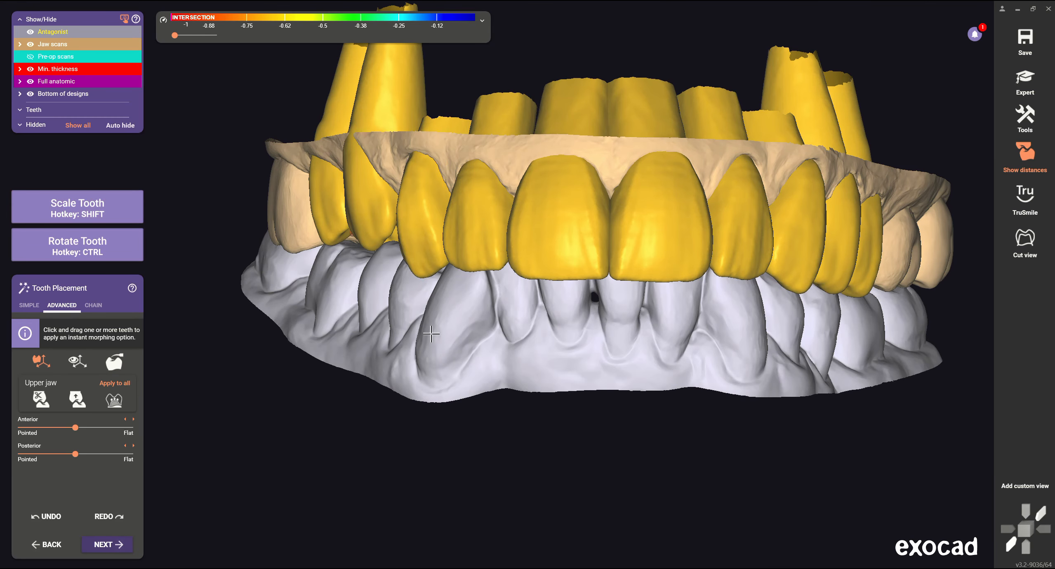
pyautogui.moveTo(425, 282); pyautogui.dragTo(305, 290, button='right')
pyautogui.click(114, 362)
pyautogui.scroll(3, 341, 259)
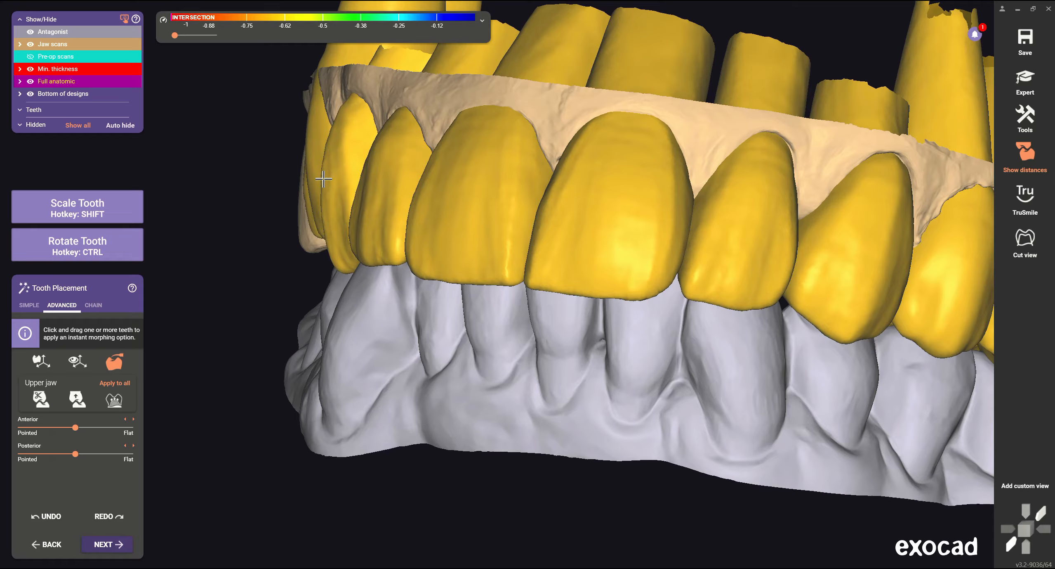
pyautogui.scroll(-5, 323, 176)
pyautogui.moveTo(323, 176); pyautogui.dragTo(462, 182, button='right')
# Scale the upper right canine crown to fit between the lateral incisor and first premolar.
pyautogui.click(40, 361)
pyautogui.scroll(3, 437, 255)
pyautogui.keyDown('shift'); pyautogui.moveTo(590, 215); pyautogui.dragTo(574, 214); pyautogui.keyUp('shift')
pyautogui.moveTo(573, 232); pyautogui.dragTo(500, 264, button='right')
pyautogui.click(114, 361)
pyautogui.scroll(3, 500, 179)
pyautogui.moveTo(500, 179); pyautogui.dragTo(438, 290, button='right')
pyautogui.scroll(-6, 338, 276)
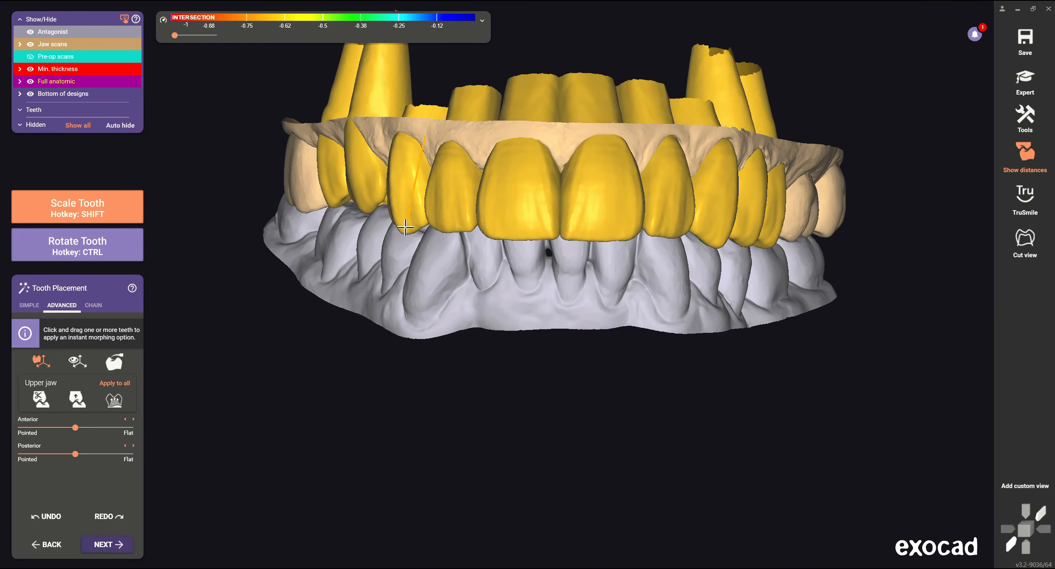
pyautogui.click(114, 362)
# With the antagonist hidden, examine the preparation coverage and intersections on the upper right canine and premolars.
pyautogui.moveTo(422, 336); pyautogui.dragTo(578, 125, button='right')
pyautogui.scroll(4, 551, 93)
pyautogui.scroll(-4, 570, 116)
pyautogui.scroll(2, 463, 189)
pyautogui.moveTo(460, 221); pyautogui.dragTo(421, 263, button='right')
pyautogui.scroll(-3, 459, 247)
pyautogui.scroll(4, 584, 139)
pyautogui.scroll(2, 585, 139)
pyautogui.scroll(-4, 421, 263)
pyautogui.scroll(2, 421, 263)
pyautogui.moveTo(541, 196); pyautogui.dragTo(443, 164, button='right')
pyautogui.scroll(-3, 614, 300)
pyautogui.scroll(4, 514, 278)
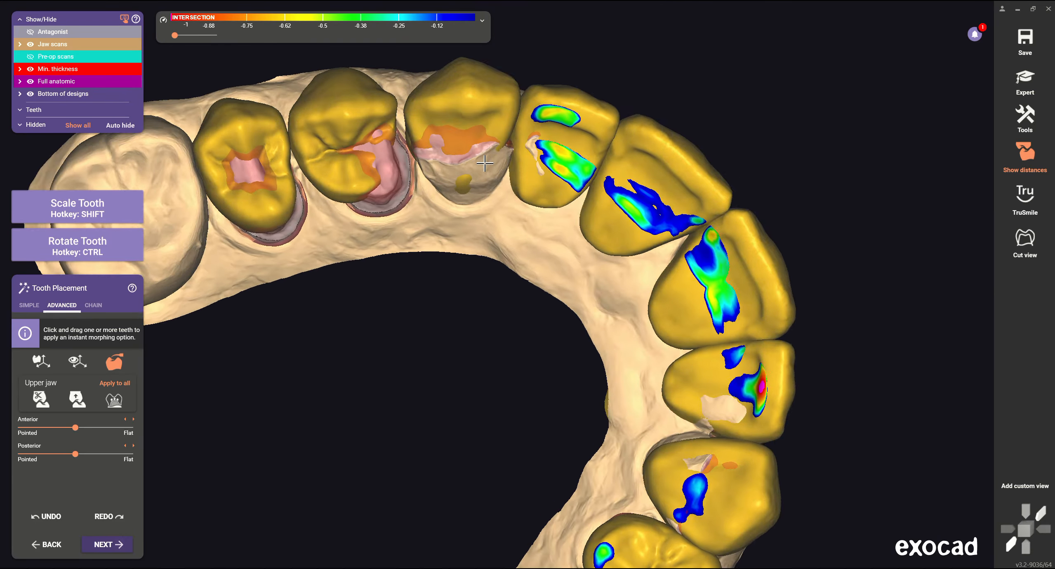
pyautogui.scroll(-4, 449, 93)
pyautogui.moveTo(450, 94); pyautogui.dragTo(570, 159, button='right')
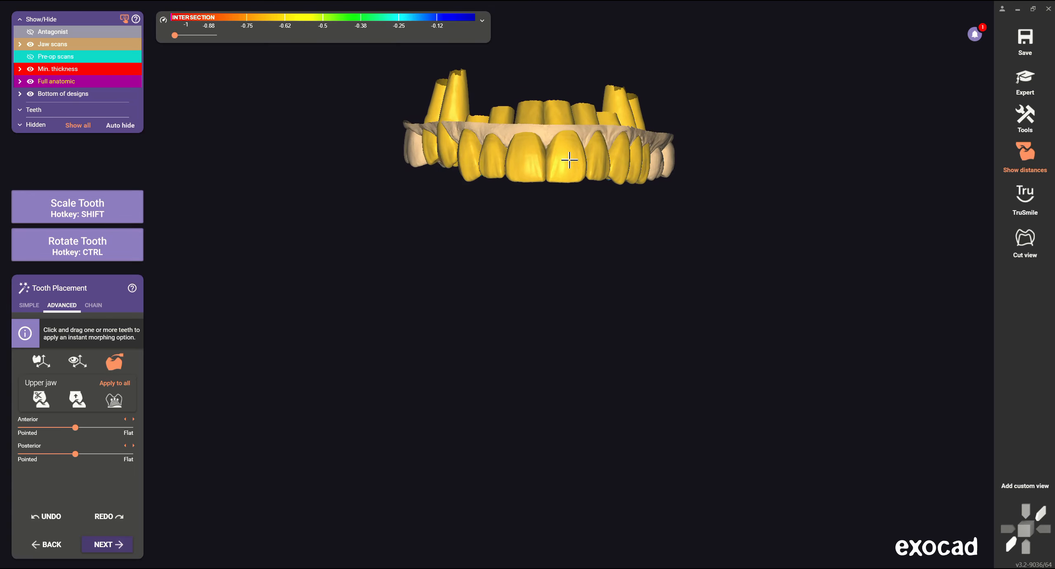
# Adjust the upper right canine crown to cover the exposed palatal part of its preparation.
pyautogui.scroll(3, 475, 173)
pyautogui.moveTo(455, 235); pyautogui.dragTo(558, 212, button='right')
pyautogui.scroll(3, 331, 186)
pyautogui.scroll(-3, 330, 186)
pyautogui.scroll(3, 784, 173)
pyautogui.scroll(-4, 899, 246)
pyautogui.moveTo(898, 246); pyautogui.dragTo(693, 395, button='right')
pyautogui.scroll(3, 691, 315)
pyautogui.scroll(-2, 692, 395)
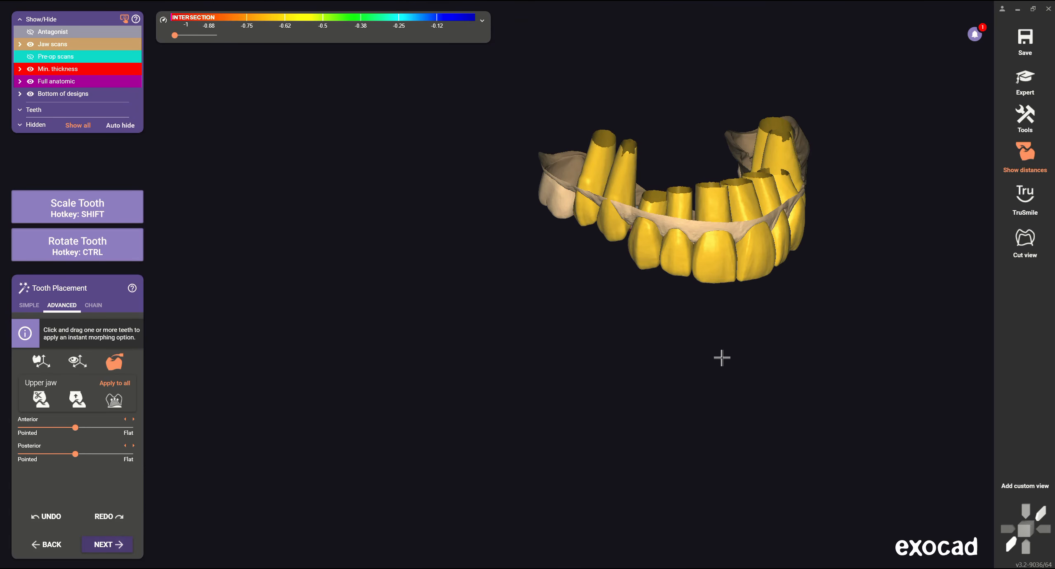
pyautogui.scroll(3, 574, 172)
# Rotate and scale the upper right first premolar crown over its preparation margin.
pyautogui.press('ctrl')
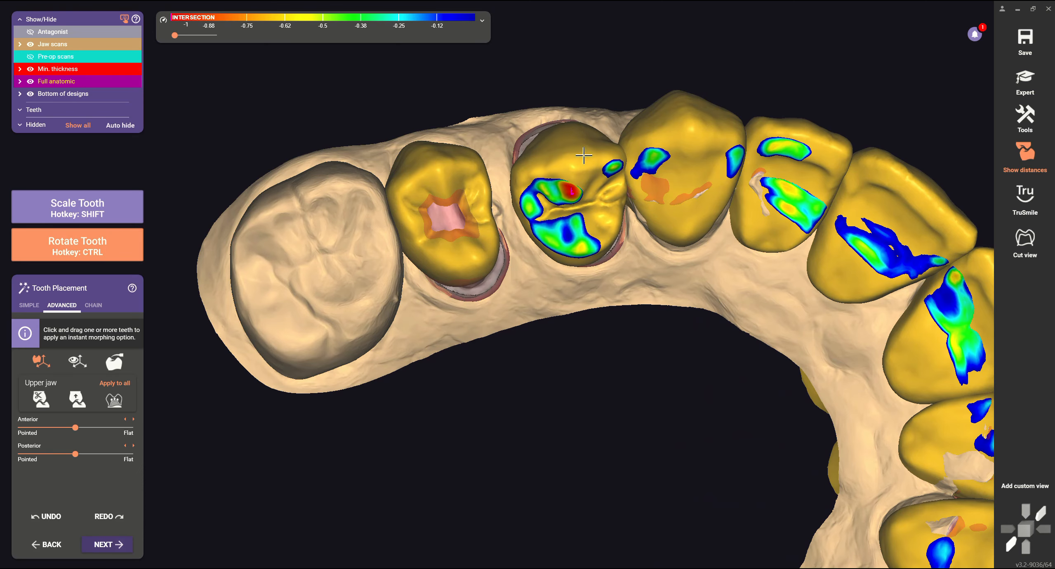
pyautogui.keyDown('shift'); pyautogui.moveTo(589, 258); pyautogui.dragTo(590, 261); pyautogui.keyUp('shift')
pyautogui.moveTo(598, 371); pyautogui.dragTo(412, 394, button='right')
pyautogui.scroll(-3, 619, 344)
pyautogui.scroll(3, 645, 325)
pyautogui.scroll(-3, 670, 237)
pyautogui.scroll(3, 412, 394)
pyautogui.scroll(-4, 412, 439)
pyautogui.moveTo(413, 439); pyautogui.dragTo(438, 486, button='right')
pyautogui.scroll(3, 624, 304)
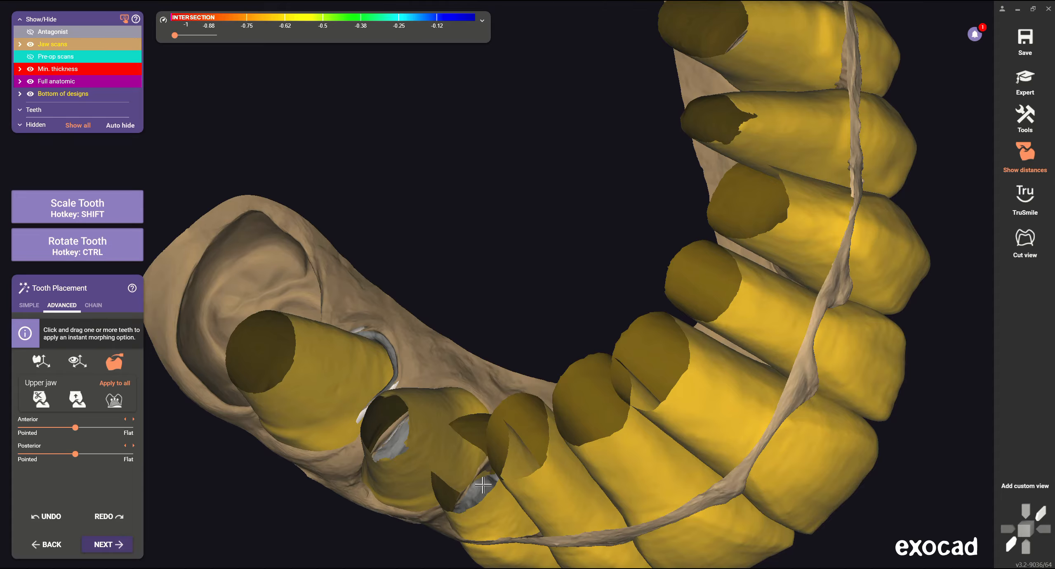
# Examine the occlusal and palatal intersections across the front crowns and the upper left premolars.
pyautogui.scroll(-5, 483, 483)
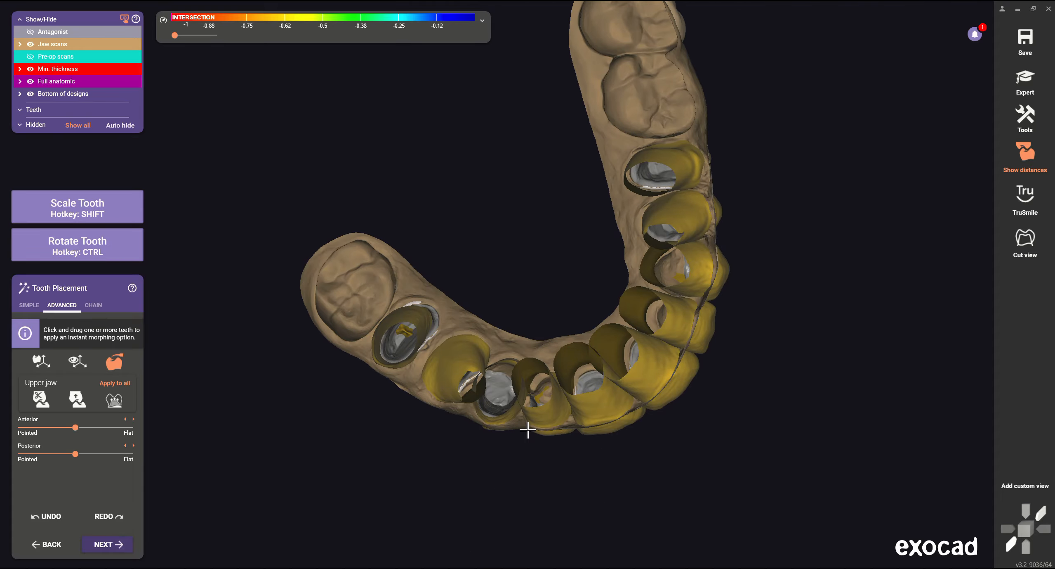
pyautogui.moveTo(528, 430); pyautogui.dragTo(559, 318, button='right')
pyautogui.scroll(4, 416, 307)
pyautogui.scroll(-3, 558, 319)
pyautogui.scroll(3, 603, 325)
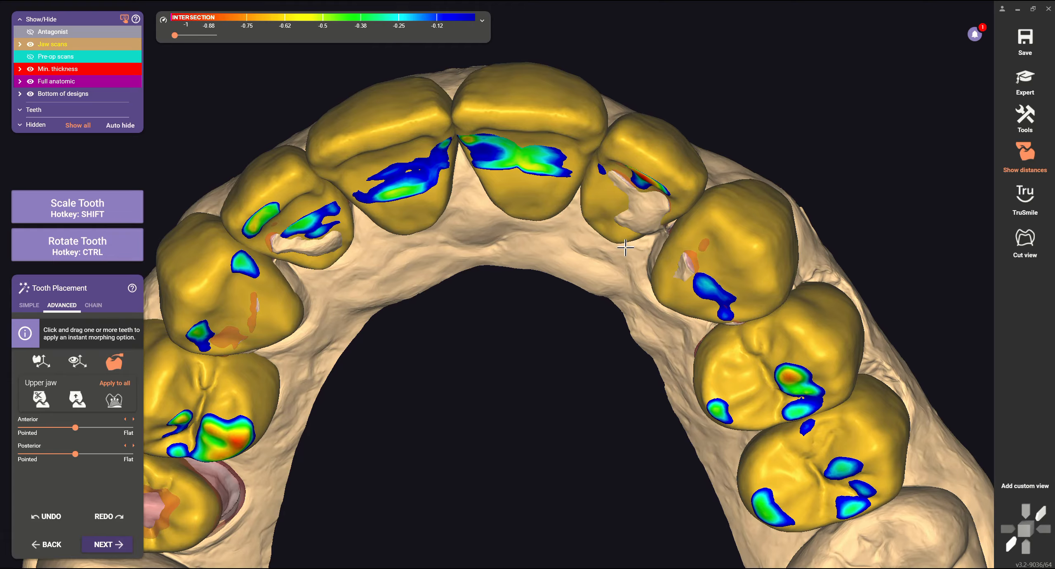
pyautogui.moveTo(682, 255); pyautogui.dragTo(481, 299, button='right')
pyautogui.scroll(2, 481, 299)
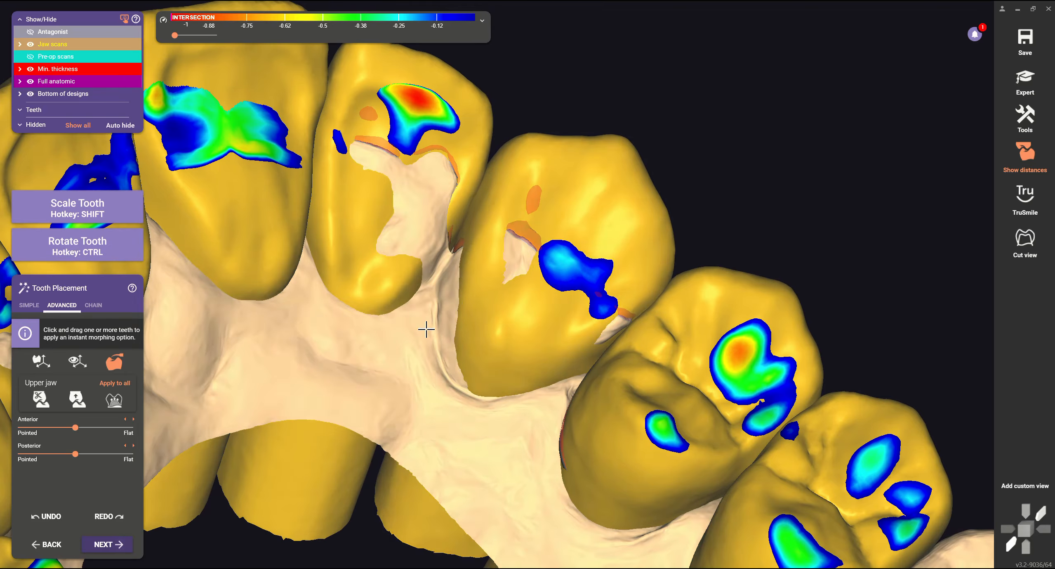
pyautogui.scroll(-5, 481, 299)
# Show the antagonist and examine the full row of upper crowns from the facial side.
pyautogui.moveTo(537, 166); pyautogui.dragTo(587, 253, button='right')
pyautogui.moveTo(437, 208); pyautogui.dragTo(622, 316, button='right')
pyautogui.scroll(3, 655, 142)
pyautogui.scroll(-4, 660, 148)
pyautogui.press('a')
pyautogui.scroll(-2, 661, 186)
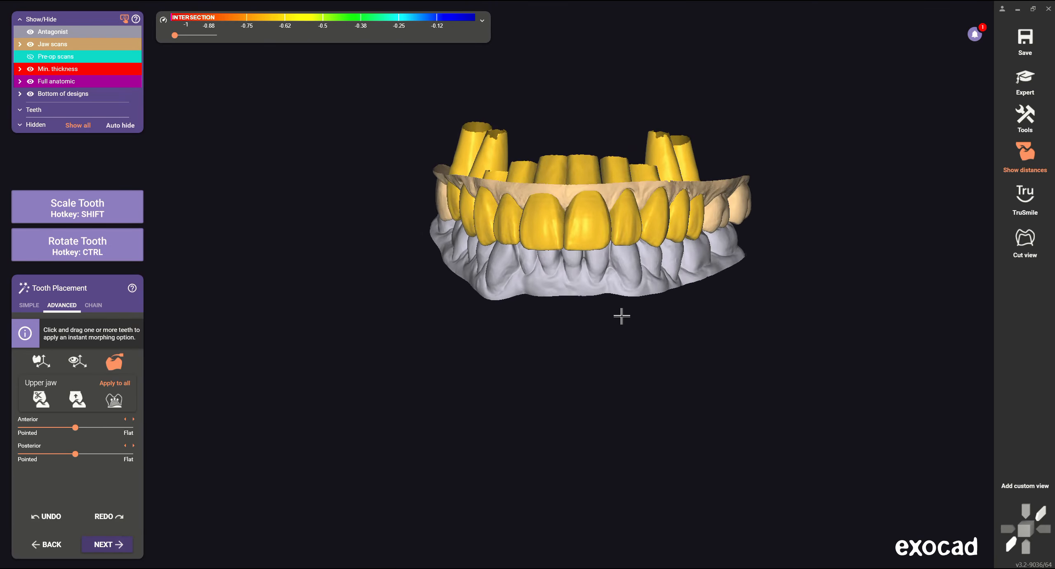
pyautogui.scroll(2, 491, 238)
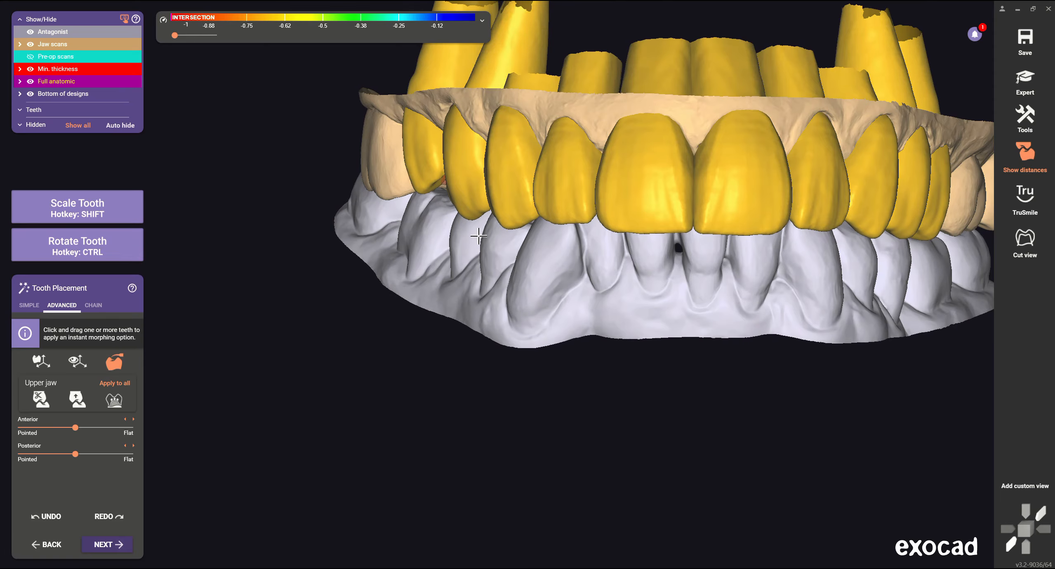
# Reposition the upper right second premolar crown over its preparation beside the molar.
pyautogui.scroll(-2, 478, 236)
pyautogui.moveTo(471, 222); pyautogui.dragTo(502, 215, button='right')
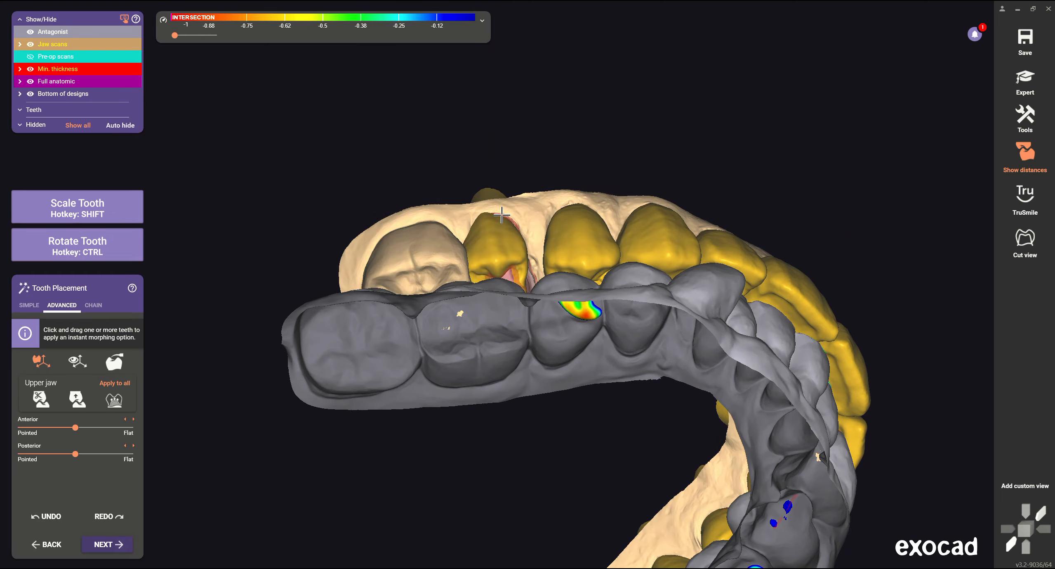
pyautogui.moveTo(539, 255); pyautogui.dragTo(644, 381, button='right')
pyautogui.click(115, 362)
pyautogui.moveTo(454, 255); pyautogui.dragTo(467, 238, button='right')
pyautogui.scroll(2, 462, 183)
pyautogui.scroll(-2, 466, 238)
pyautogui.scroll(3, 469, 161)
pyautogui.scroll(-3, 469, 160)
pyautogui.moveTo(469, 161); pyautogui.dragTo(499, 231, button='right')
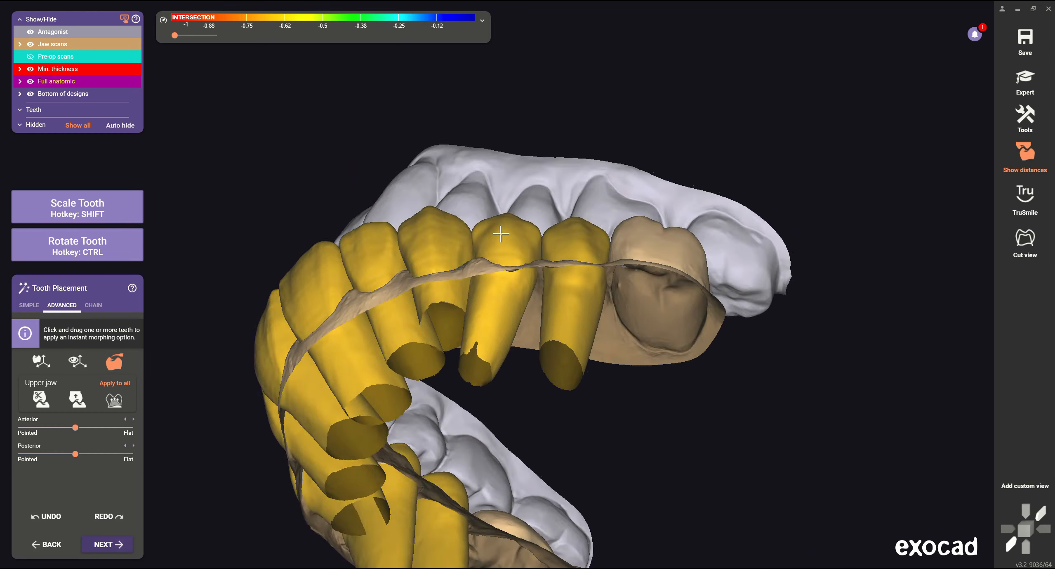
# Examine the upper premolar crowns from several sides, and hide the antagonist to see their occlusal intersections.
pyautogui.scroll(2, 499, 231)
pyautogui.scroll(-3, 632, 208)
pyautogui.moveTo(632, 207); pyautogui.dragTo(655, 224, button='right')
pyautogui.scroll(3, 501, 249)
pyautogui.scroll(-3, 502, 249)
pyautogui.moveTo(502, 249); pyautogui.dragTo(512, 345, button='right')
pyautogui.scroll(3, 517, 312)
pyautogui.scroll(2, 424, 249)
pyautogui.scroll(-3, 513, 398)
pyautogui.scroll(3, 514, 431)
pyautogui.scroll(-5, 514, 431)
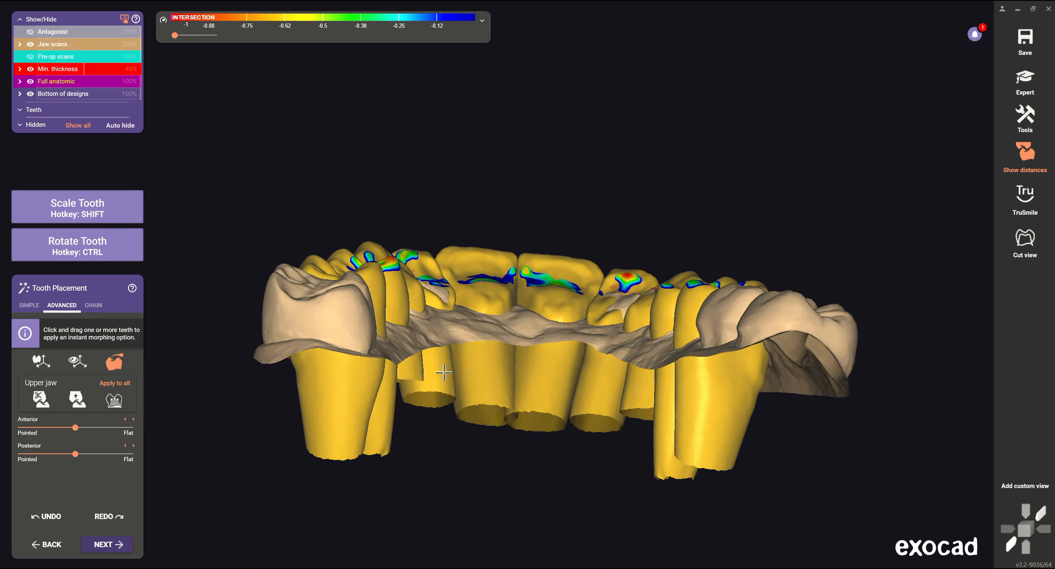
# Examine the palatal surfaces and intersections of the upper crowns from behind the arch.
pyautogui.scroll(2, 464, 299)
pyautogui.moveTo(443, 373); pyautogui.dragTo(412, 256, button='right')
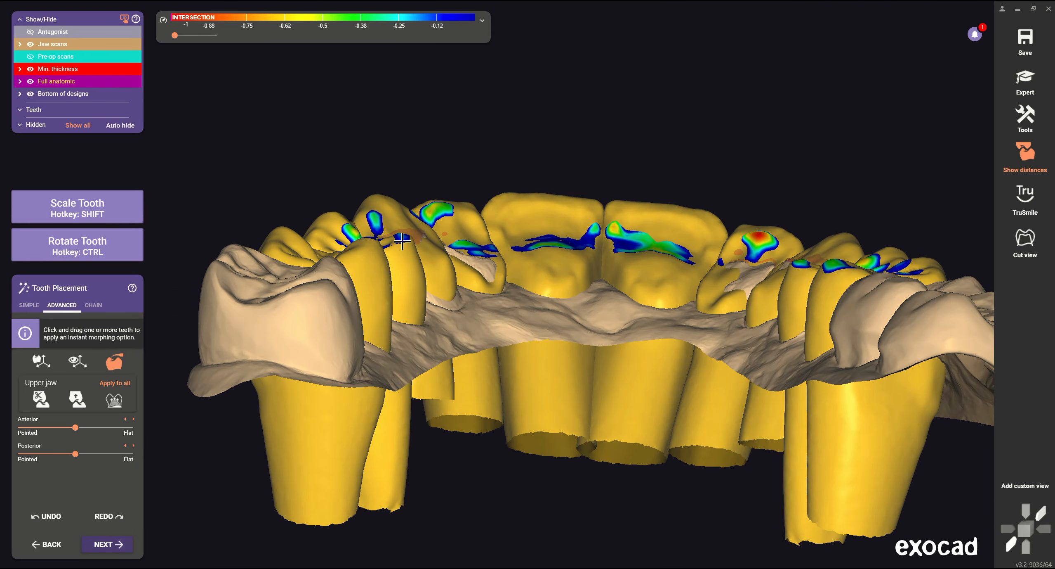
pyautogui.scroll(-3, 598, 435)
pyautogui.moveTo(587, 433); pyautogui.dragTo(333, 279, button='right')
pyautogui.scroll(4, 678, 219)
pyautogui.scroll(-4, 615, 198)
pyautogui.scroll(3, 527, 136)
pyautogui.scroll(-4, 568, 169)
pyautogui.scroll(4, 359, 269)
pyautogui.scroll(-4, 340, 321)
# Examine the upper right premolar and canine crowns from the buccal side and the front crowns facially.
pyautogui.moveTo(339, 321); pyautogui.dragTo(565, 203, button='right')
pyautogui.scroll(4, 382, 297)
pyautogui.scroll(-2, 744, 186)
pyautogui.moveTo(745, 186); pyautogui.dragTo(624, 368, button='right')
pyautogui.scroll(-4, 740, 252)
pyautogui.scroll(4, 623, 368)
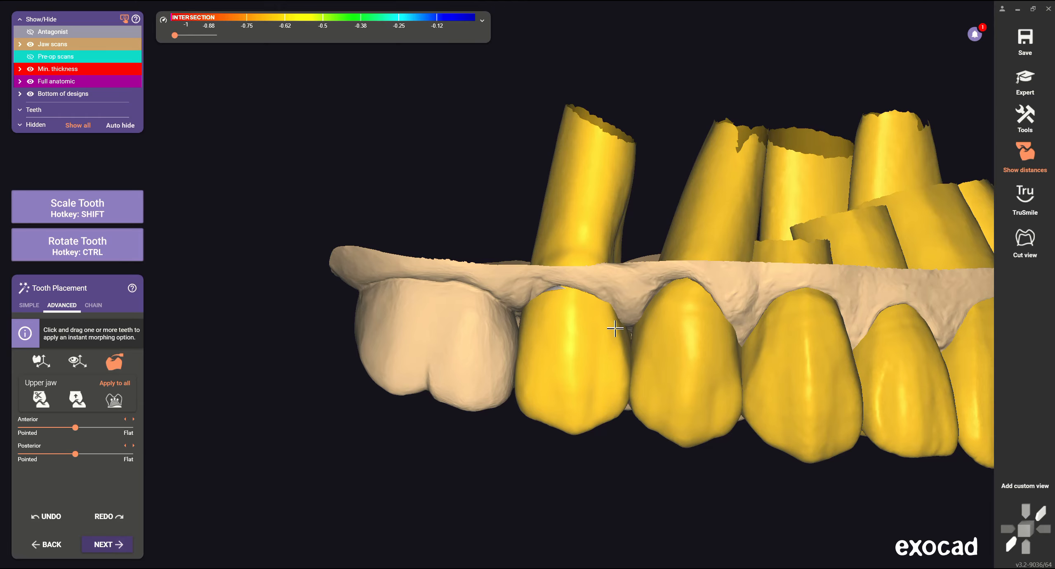
pyautogui.scroll(-4, 612, 321)
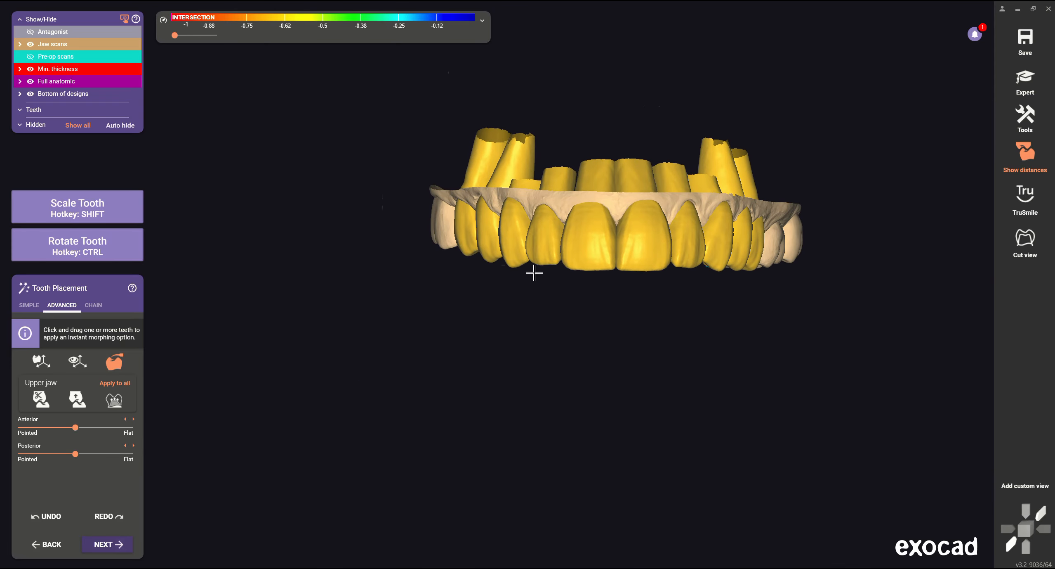
pyautogui.scroll(2, 585, 296)
pyautogui.moveTo(910, 284); pyautogui.dragTo(644, 271, button='middle')
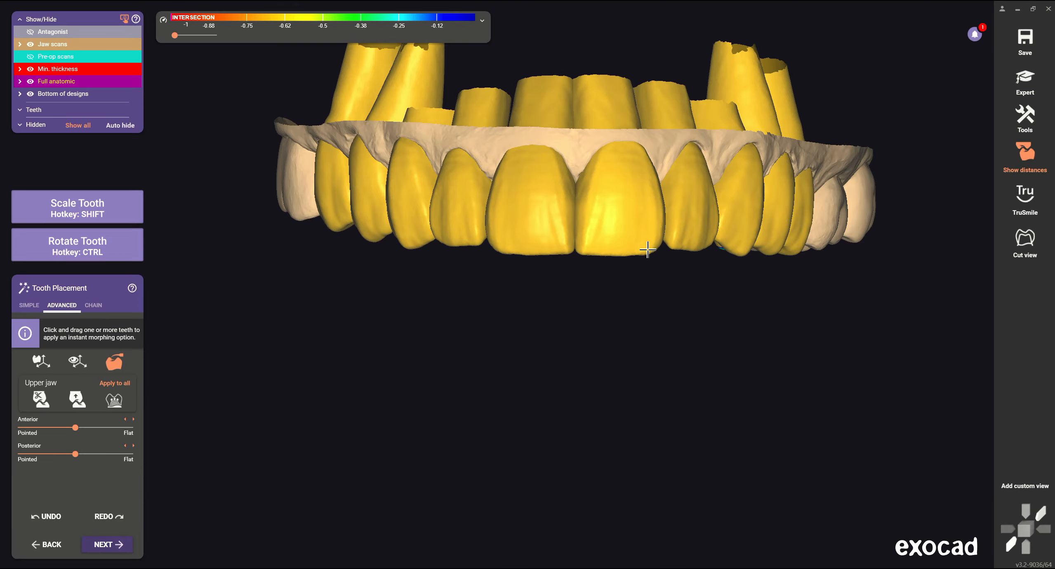
# Show the antagonist and examine the crowns' intersections with it across the whole arch from the occlusal side.
pyautogui.click(30, 32)
pyautogui.scroll(-1, 534, 354)
pyautogui.moveTo(555, 341); pyautogui.dragTo(567, 282, button='right')
pyautogui.scroll(4, 486, 167)
pyautogui.scroll(-2, 366, 187)
pyautogui.scroll(2, 366, 187)
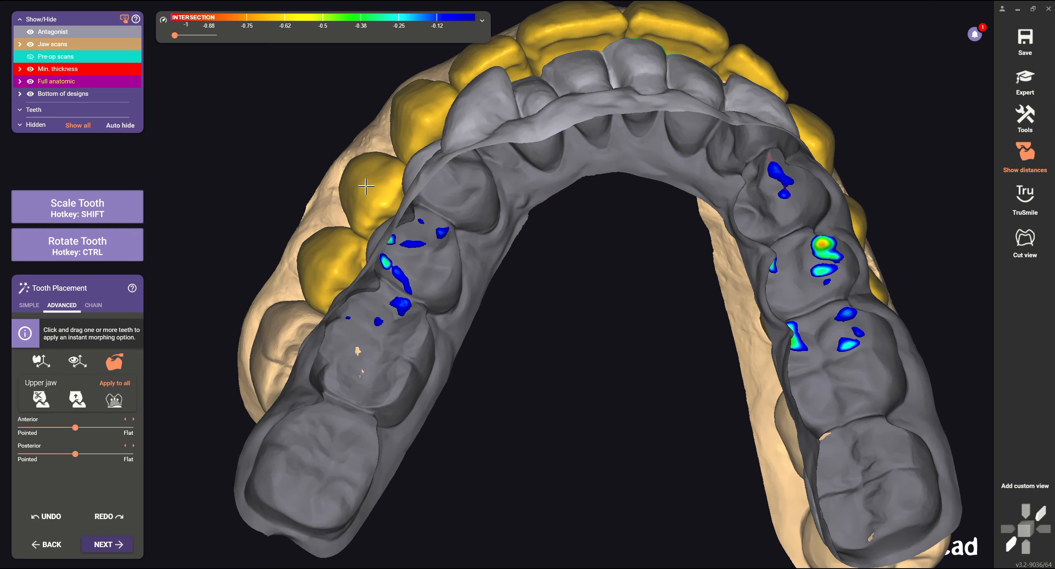
# Continue to free-forming, hide the antagonist and smooth the occlusal surfaces of the upper left premolar crowns.
pyautogui.moveTo(340, 264); pyautogui.dragTo(387, 326, button='right')
pyautogui.scroll(-4, 387, 325)
pyautogui.scroll(3, 388, 326)
pyautogui.scroll(-3, 666, 357)
pyautogui.scroll(3, 805, 377)
pyautogui.scroll(-3, 722, 365)
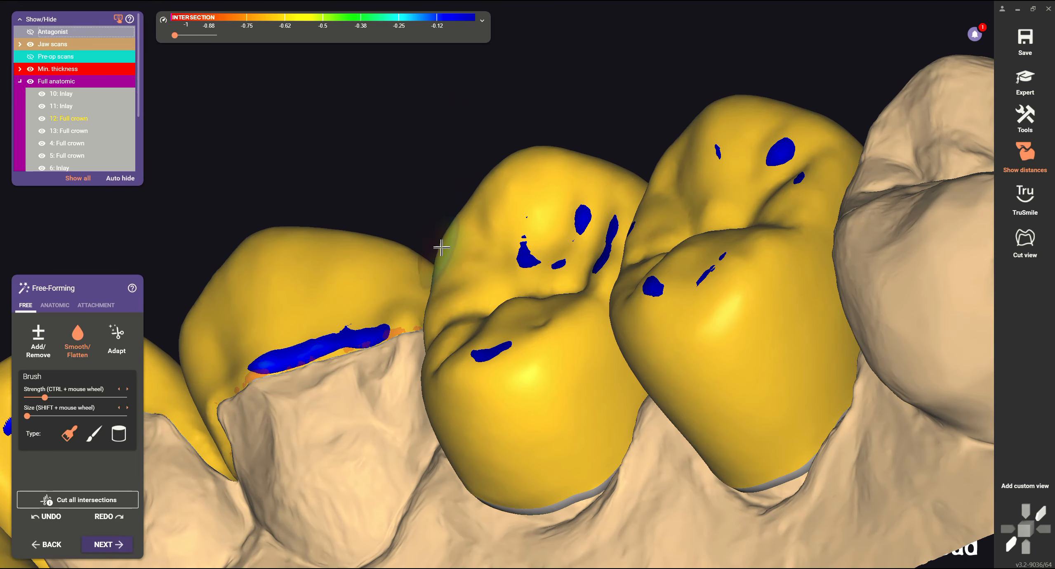
# Reshape the buccal surfaces of the upper right crowns with the Add/Remove brush.
pyautogui.moveTo(436, 245); pyautogui.dragTo(695, 170, button='right')
pyautogui.scroll(3, 204, 390)
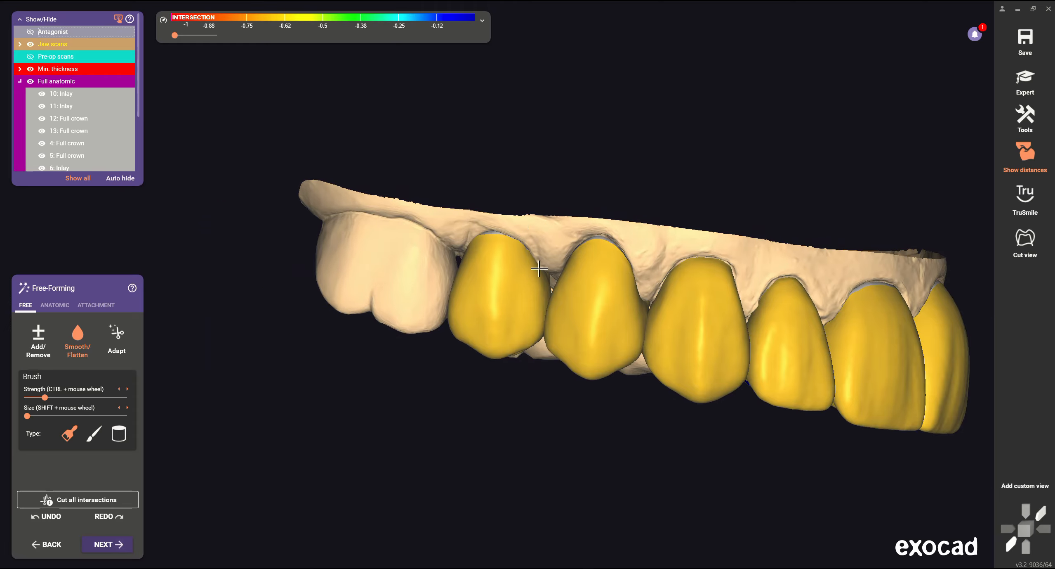
pyautogui.click(38, 341)
pyautogui.scroll(3, 585, 361)
pyautogui.scroll(-3, 780, 349)
pyautogui.scroll(2, 619, 289)
pyautogui.click(78, 340)
# Examine the crowns' intersections through the antagonist from the occlusal side, restore the antagonist to full opacity and hide it.
pyautogui.scroll(-4, 730, 235)
pyautogui.moveTo(730, 235); pyautogui.dragTo(594, 317, button='right')
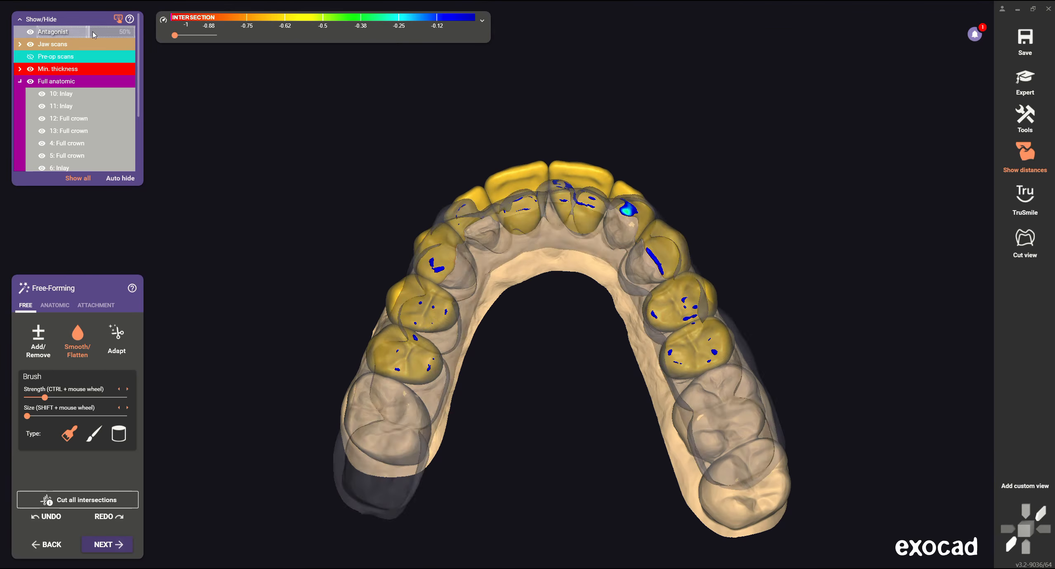
pyautogui.moveTo(94, 36); pyautogui.dragTo(135, 33)
pyautogui.moveTo(569, 330); pyautogui.dragTo(573, 231, button='right')
pyautogui.scroll(5, 461, 382)
pyautogui.keyDown('shift'); pyautogui.scroll(4, 462, 382); pyautogui.keyUp('shift')
pyautogui.moveTo(462, 382)
pyautogui.mouseDown(button='right')
pyautogui.moveTo(563, 491)
pyautogui.moveTo(524, 409)
pyautogui.moveTo(464, 452)
pyautogui.moveTo(413, 363)
pyautogui.mouseUp(button='right')
pyautogui.click(30, 32)
# Smooth the occlusal and palatal surfaces of the upper posterior crowns with a resized Smooth/Flatten brush.
pyautogui.keyDown('shift'); pyautogui.scroll(-3, 473, 419); pyautogui.keyUp('shift')
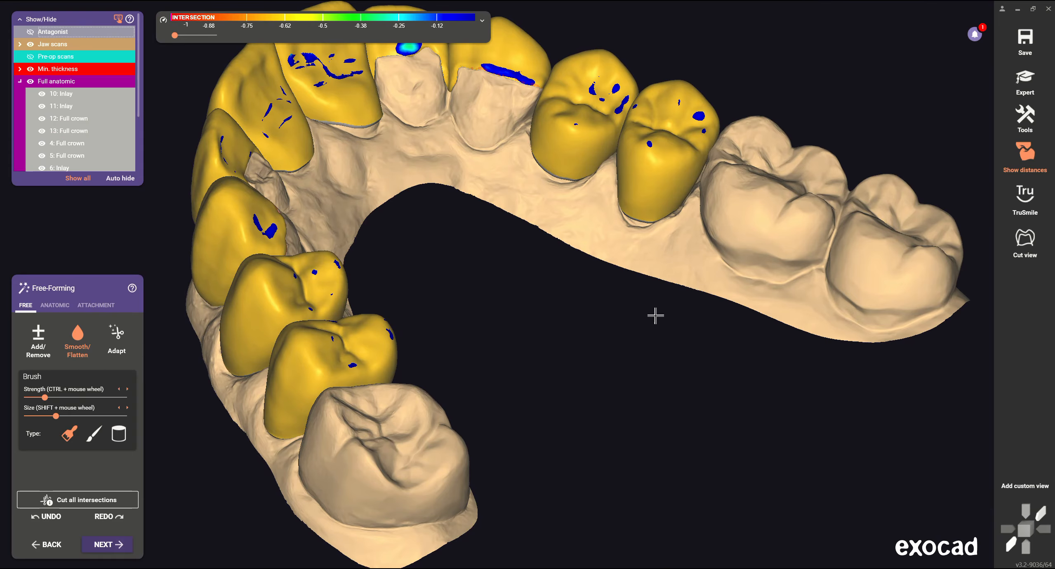
pyautogui.scroll(-4, 656, 315)
pyautogui.moveTo(655, 315); pyautogui.dragTo(698, 287, button='right')
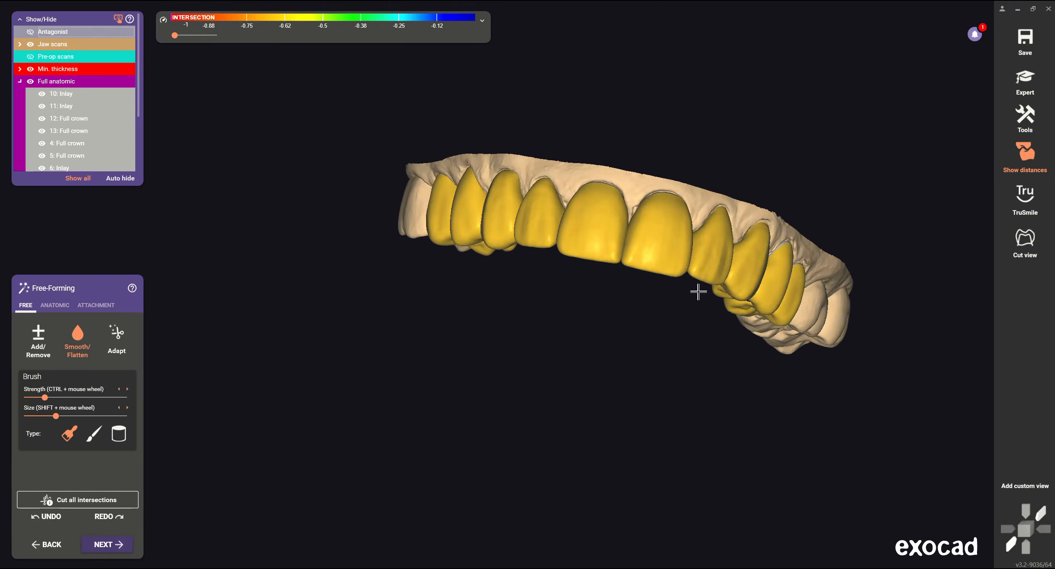
pyautogui.moveTo(810, 290); pyautogui.dragTo(697, 283, button='right')
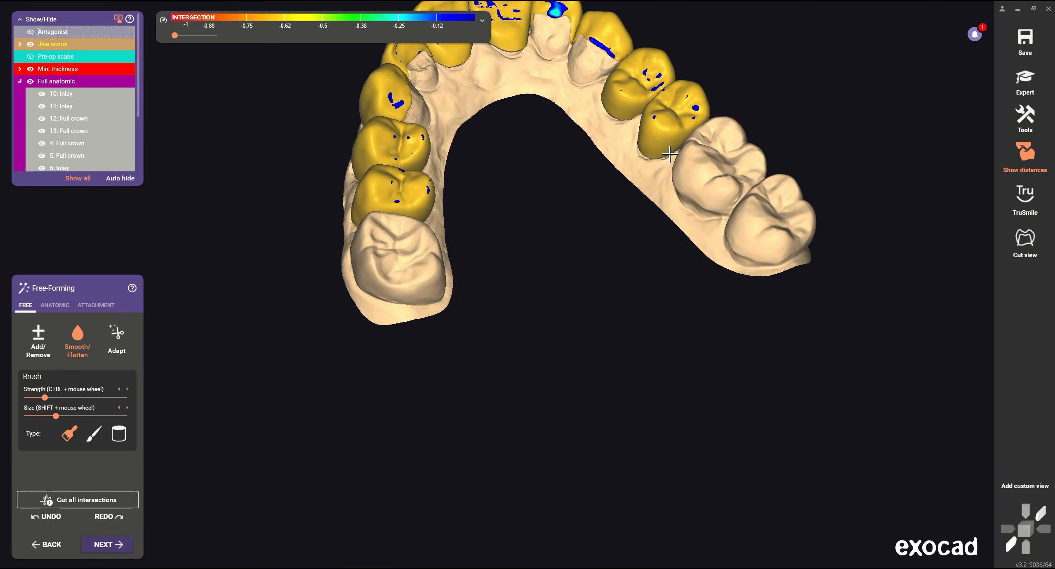
pyautogui.scroll(5, 655, 214)
pyautogui.keyDown('shift'); pyautogui.scroll(-3, 655, 215); pyautogui.keyUp('shift')
pyautogui.moveTo(654, 214)
pyautogui.mouseDown(button='right')
pyautogui.moveTo(742, 278)
pyautogui.moveTo(678, 206)
pyautogui.mouseUp(button='right')
pyautogui.scroll(2, 678, 206)
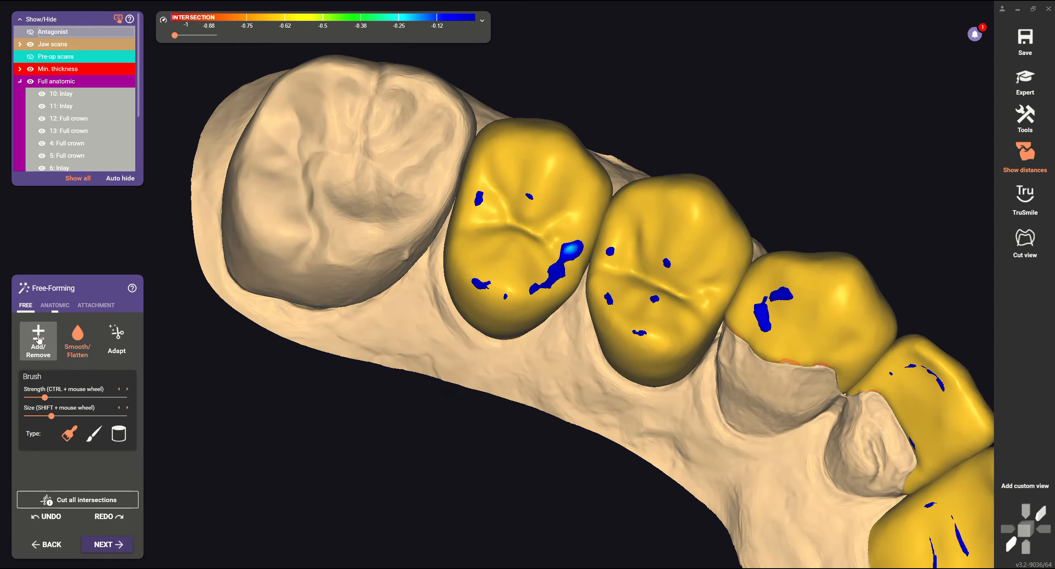
# Reshape the facial surfaces of the upper front crowns with the Add/Remove brush.
pyautogui.click(38, 338)
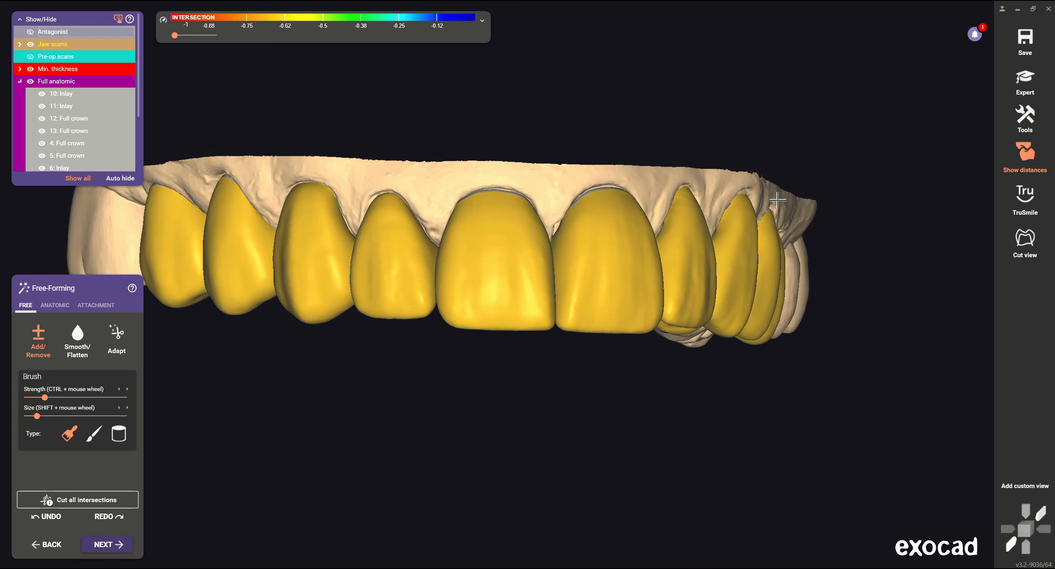
pyautogui.scroll(8, 702, 289)
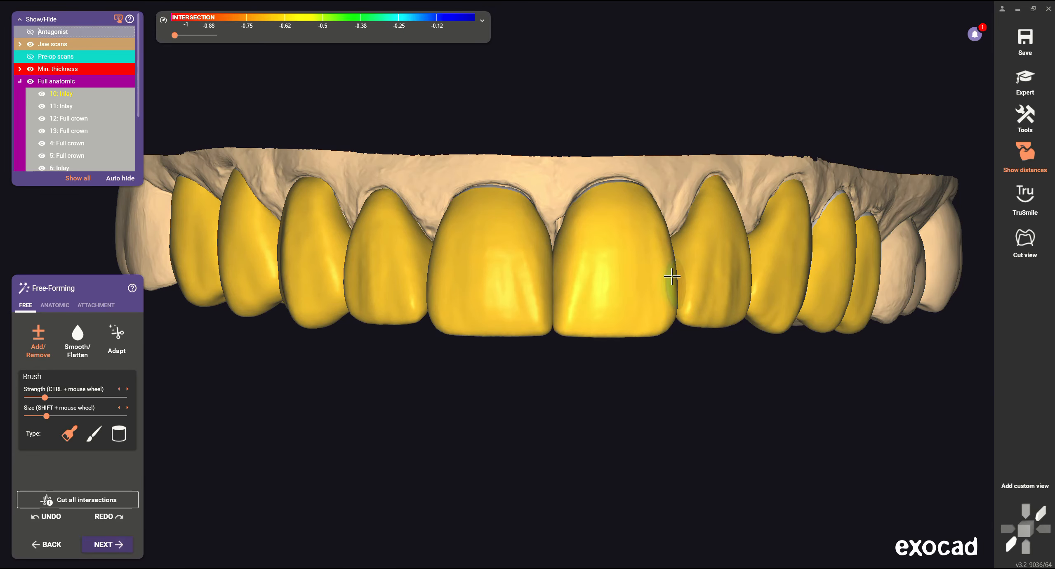
pyautogui.scroll(3, 688, 329)
pyautogui.scroll(3, 502, 337)
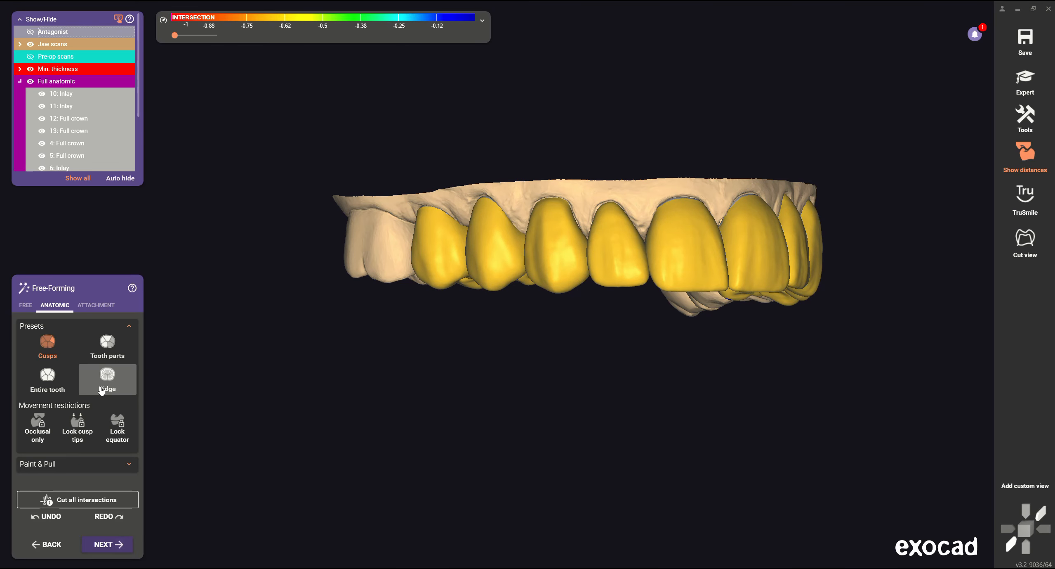
# Adjust the incisal edges of the upper front crowns with the anatomic Ridge and Cusps presets.
pyautogui.click(96, 386)
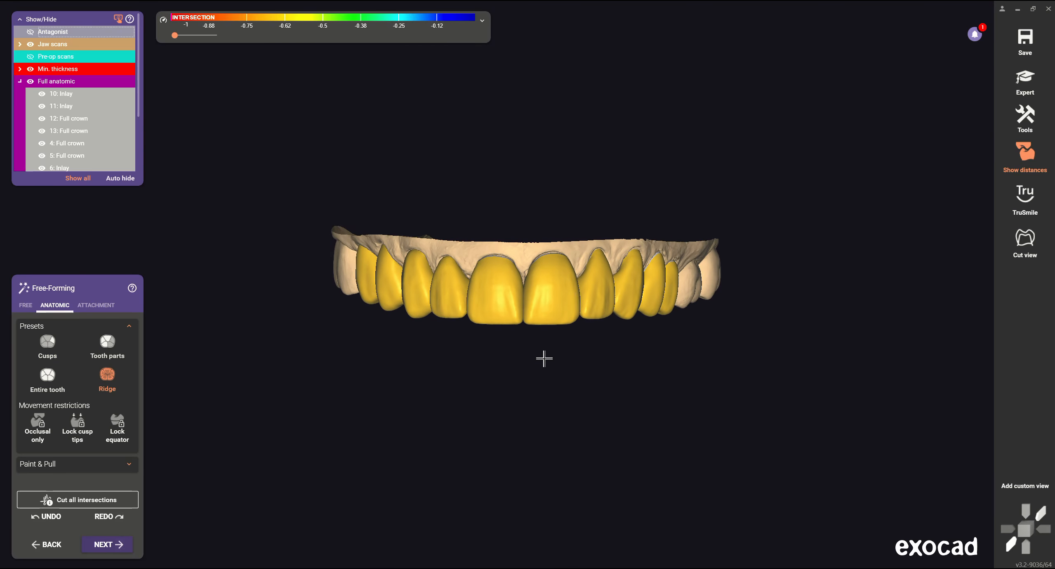
pyautogui.scroll(5, 557, 333)
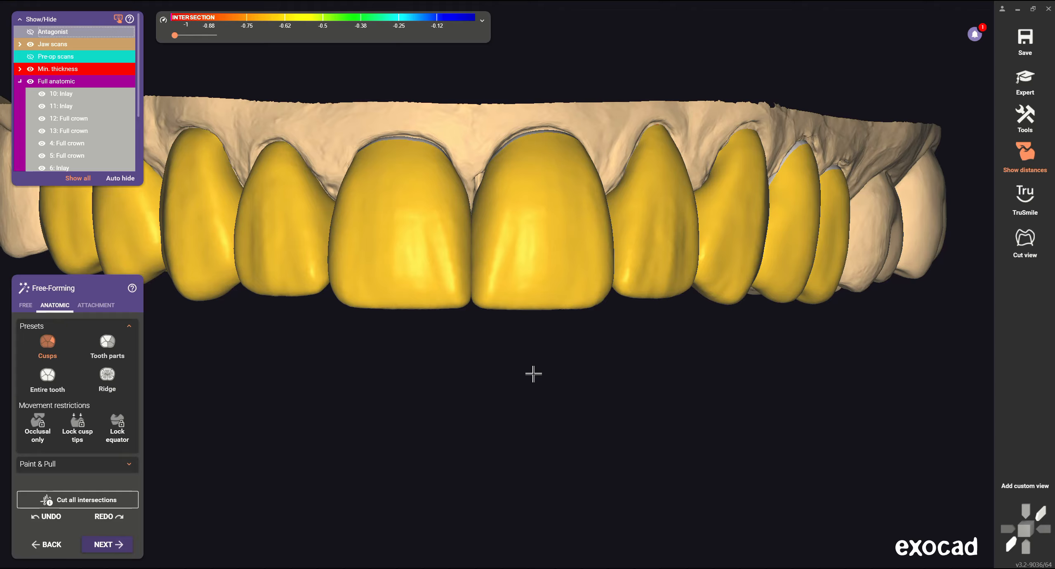
pyautogui.scroll(-5, 558, 445)
pyautogui.scroll(4, 558, 446)
pyautogui.scroll(-1, 563, 418)
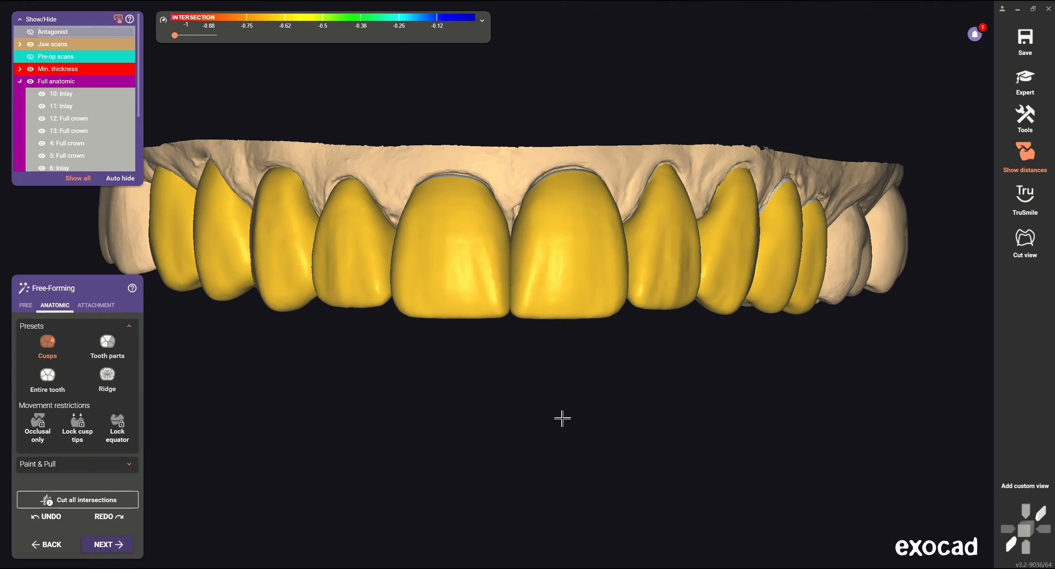
pyautogui.scroll(-3, 627, 363)
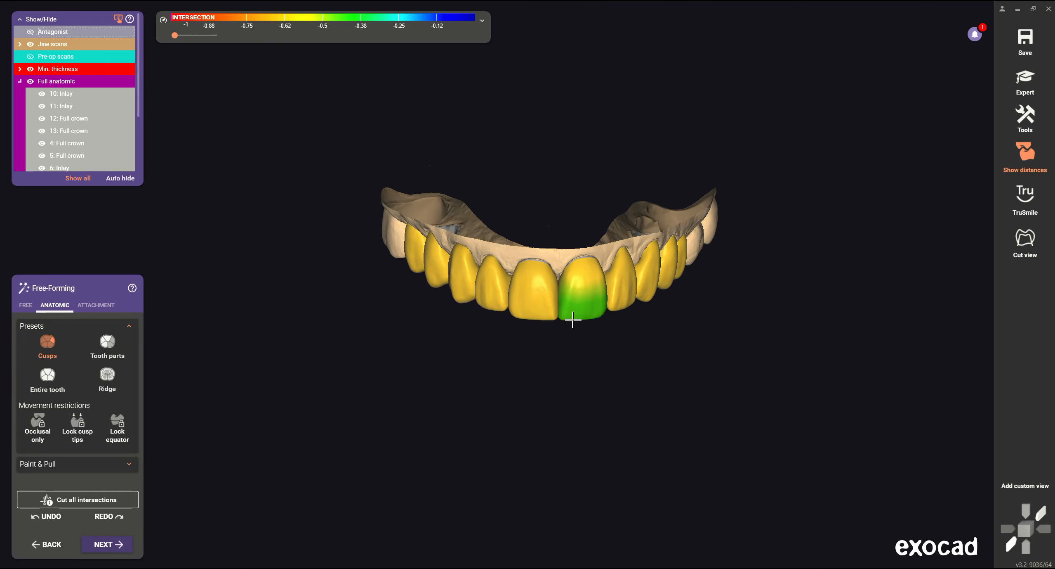
pyautogui.scroll(5, 573, 320)
pyautogui.scroll(-2, 611, 438)
# Refine the facial contours of both upper lateral incisor crowns with the free Add/Remove brush.
pyautogui.moveTo(636, 439); pyautogui.dragTo(232, 332, button='right')
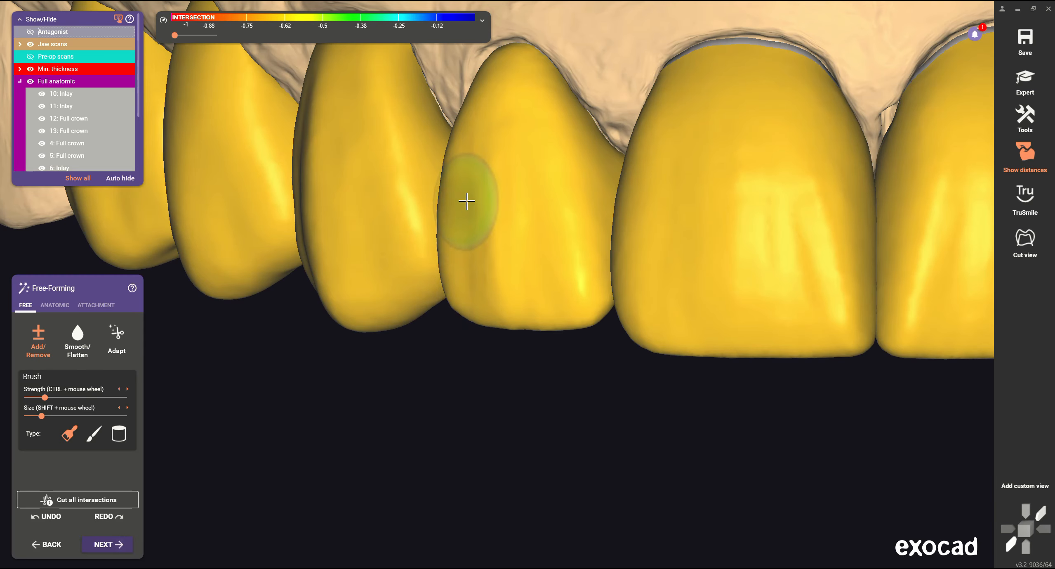
pyautogui.scroll(-4, 513, 368)
pyautogui.scroll(-4, 575, 375)
pyautogui.moveTo(574, 374); pyautogui.dragTo(462, 367, button='right')
pyautogui.scroll(4, 718, 262)
pyautogui.keyDown('shift'); pyautogui.scroll(3, 719, 262); pyautogui.keyUp('shift')
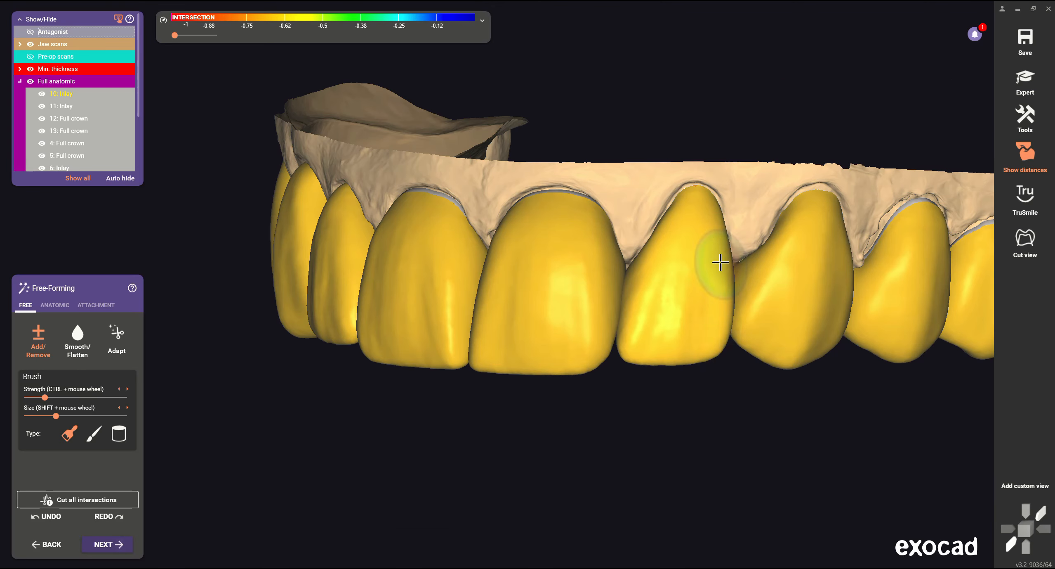
pyautogui.moveTo(700, 431); pyautogui.dragTo(717, 236, button='right')
pyautogui.scroll(-4, 623, 398)
pyautogui.scroll(4, 685, 302)
pyautogui.scroll(-3, 548, 448)
pyautogui.moveTo(548, 448); pyautogui.dragTo(547, 376, button='right')
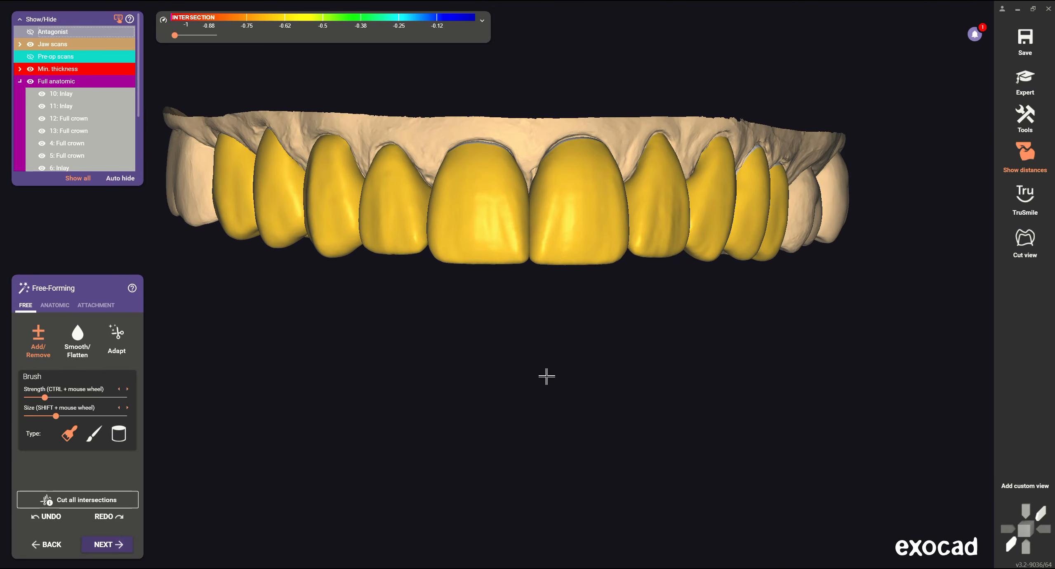
# Smooth the cusp tip and facial surface of the upper right canine with the Smooth/Flatten brush.
pyautogui.scroll(4, 569, 398)
pyautogui.scroll(-4, 648, 413)
pyautogui.moveTo(648, 414)
pyautogui.mouseDown(button='right')
pyautogui.moveTo(500, 383)
pyautogui.moveTo(385, 456)
pyautogui.moveTo(553, 266)
pyautogui.mouseUp(button='right')
pyautogui.scroll(-3, 500, 382)
pyautogui.scroll(4, 554, 267)
pyautogui.scroll(3, 554, 266)
pyautogui.moveTo(662, 182); pyautogui.dragTo(538, 203)
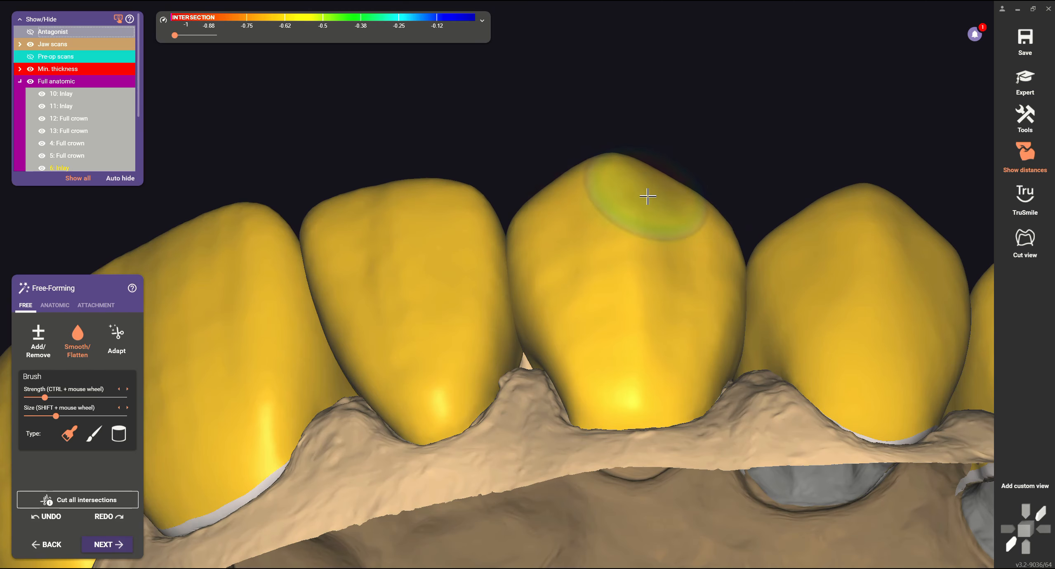
# Adjust the cusp tips of the upper front crowns with the anatomic Cusps preset, including the upper left canine.
pyautogui.scroll(-4, 537, 202)
pyautogui.moveTo(538, 202); pyautogui.dragTo(603, 295, button='right')
pyautogui.scroll(-4, 611, 291)
pyautogui.click(51, 344)
pyautogui.moveTo(516, 288); pyautogui.dragTo(610, 285, button='right')
pyautogui.scroll(3, 613, 245)
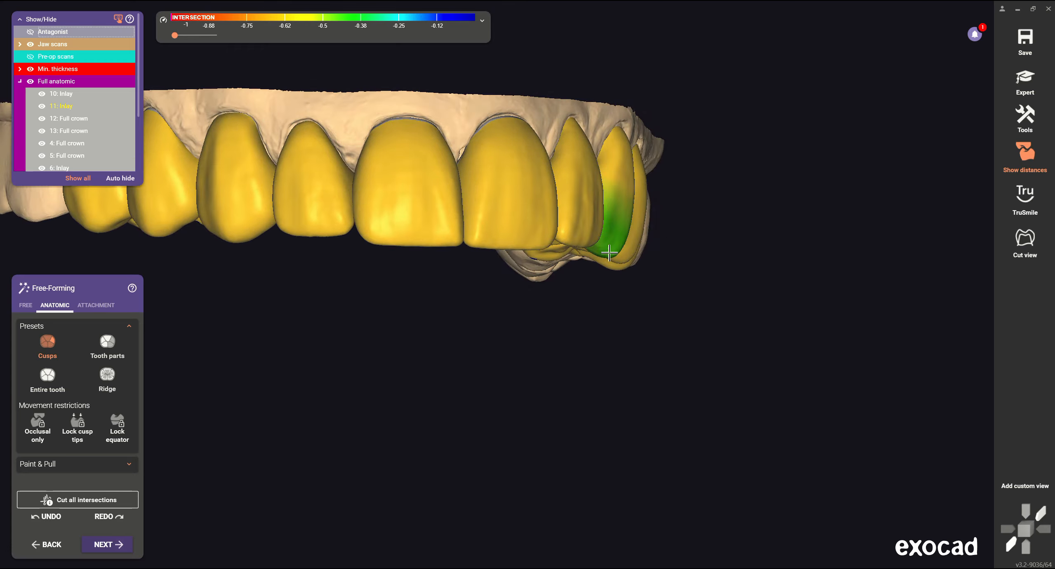
pyautogui.scroll(-4, 613, 246)
pyautogui.moveTo(677, 371); pyautogui.dragTo(591, 412, button='right')
pyautogui.moveTo(591, 412); pyautogui.dragTo(573, 419, button='middle')
pyautogui.rightClick(603, 374)
# Show the antagonist and adjust the incisal edges of the upper front crowns against it with the Cusps preset.
pyautogui.click(30, 31)
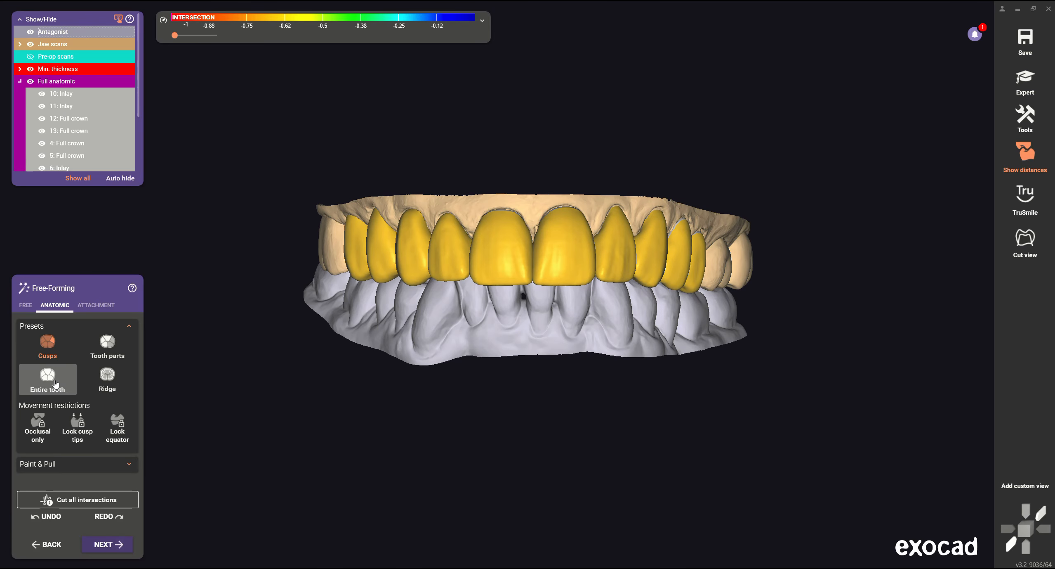
pyautogui.click(47, 341)
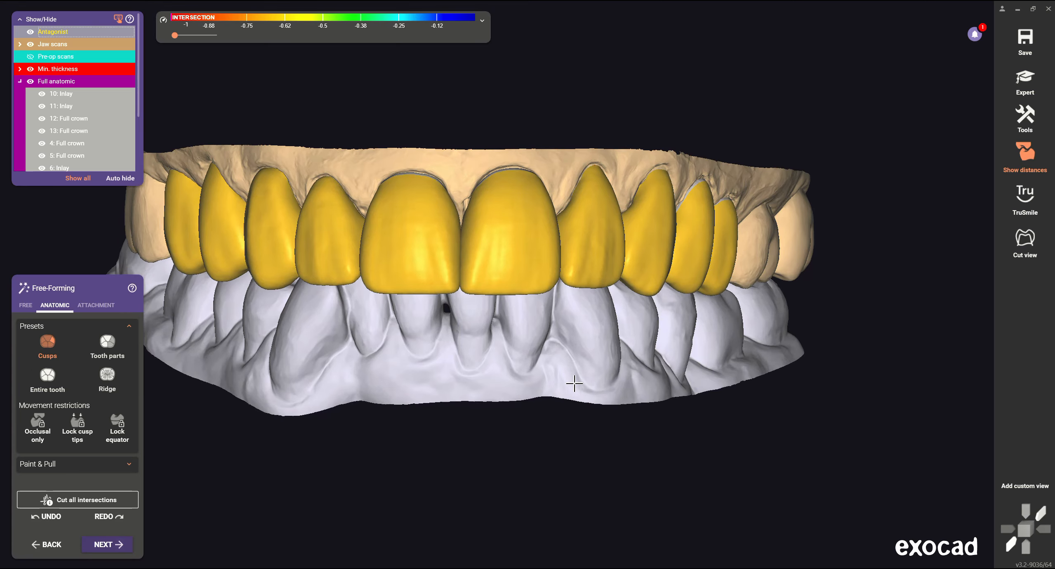
pyautogui.scroll(-3, 547, 329)
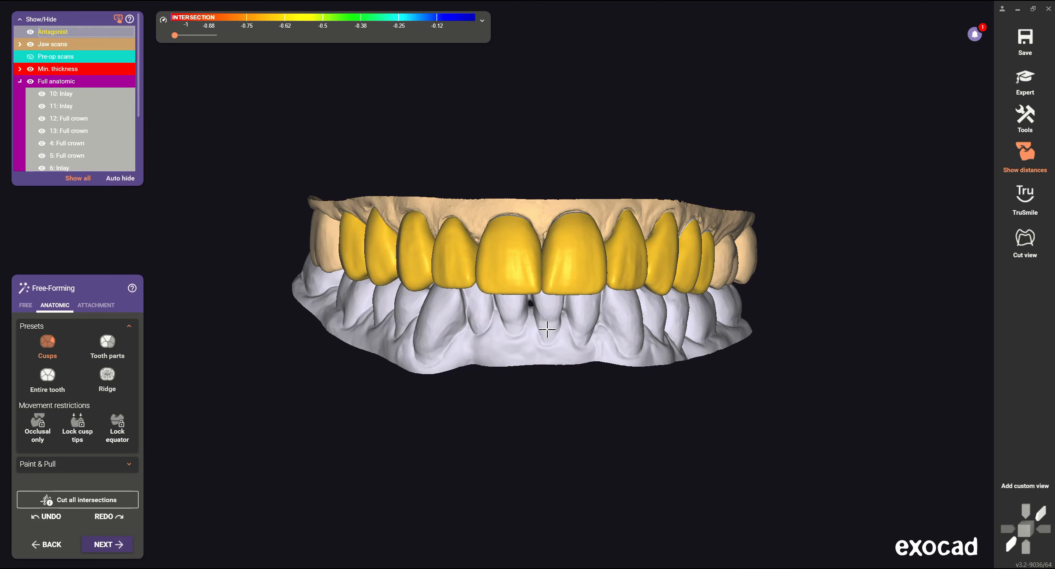
pyautogui.scroll(3, 441, 249)
pyautogui.moveTo(441, 249); pyautogui.dragTo(622, 410, button='right')
pyautogui.moveTo(621, 410); pyautogui.dragTo(516, 391, button='middle')
pyautogui.click(49, 343)
pyautogui.scroll(-3, 559, 371)
pyautogui.moveTo(553, 342); pyautogui.dragTo(546, 335, button='right')
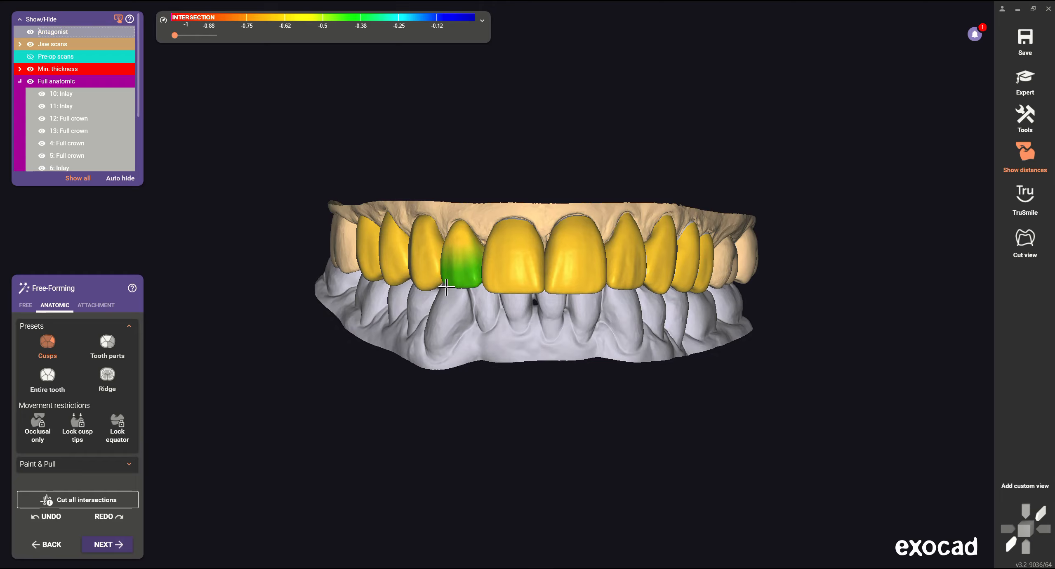
pyautogui.scroll(3, 669, 285)
# Hide the antagonist and refine the front crowns' surfaces with small free Add/Remove and Smooth/Flatten brushes.
pyautogui.click(26, 305)
pyautogui.click(41, 343)
pyautogui.click(30, 32)
pyautogui.moveTo(417, 363)
pyautogui.mouseDown(button='right')
pyautogui.moveTo(363, 198)
pyautogui.moveTo(289, 231)
pyautogui.mouseUp(button='right')
pyautogui.scroll(4, 248, 280)
pyautogui.keyDown('shift'); pyautogui.scroll(-5, 219, 261); pyautogui.keyUp('shift')
pyautogui.scroll(-4, 396, 264)
pyautogui.scroll(3, 355, 255)
pyautogui.click(75, 344)
pyautogui.scroll(4, 297, 207)
pyautogui.scroll(-3, 301, 203)
# Refine the upper front crowns with the Add/Remove brush, enlarging the brush and lowering its strength.
pyautogui.click(40, 343)
pyautogui.scroll(3, 468, 250)
pyautogui.moveTo(354, 256); pyautogui.dragTo(540, 292, button='right')
pyautogui.scroll(-5, 540, 292)
pyautogui.moveTo(528, 264); pyautogui.dragTo(592, 275, button='middle')
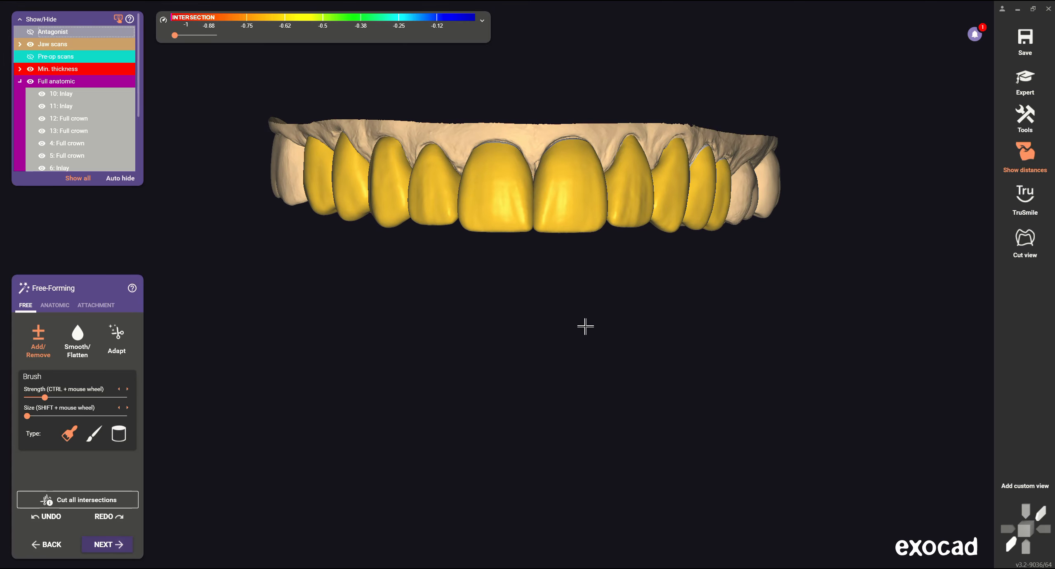
pyautogui.moveTo(611, 250); pyautogui.dragTo(553, 248, button='right')
pyautogui.scroll(4, 704, 200)
pyautogui.keyDown('shift'); pyautogui.scroll(5, 705, 200); pyautogui.keyUp('shift')
pyautogui.keyDown('ctrl'); pyautogui.scroll(-1, 704, 201); pyautogui.keyUp('ctrl')
pyautogui.scroll(-5, 554, 295)
pyautogui.moveTo(487, 285)
pyautogui.mouseDown(button='right')
pyautogui.moveTo(553, 295)
pyautogui.moveTo(463, 316)
pyautogui.mouseUp(button='right')
pyautogui.moveTo(463, 316); pyautogui.dragTo(508, 310, button='middle')
# Adjust the shape of the upper front crowns with the anatomic Tooth parts preset.
pyautogui.click(55, 305)
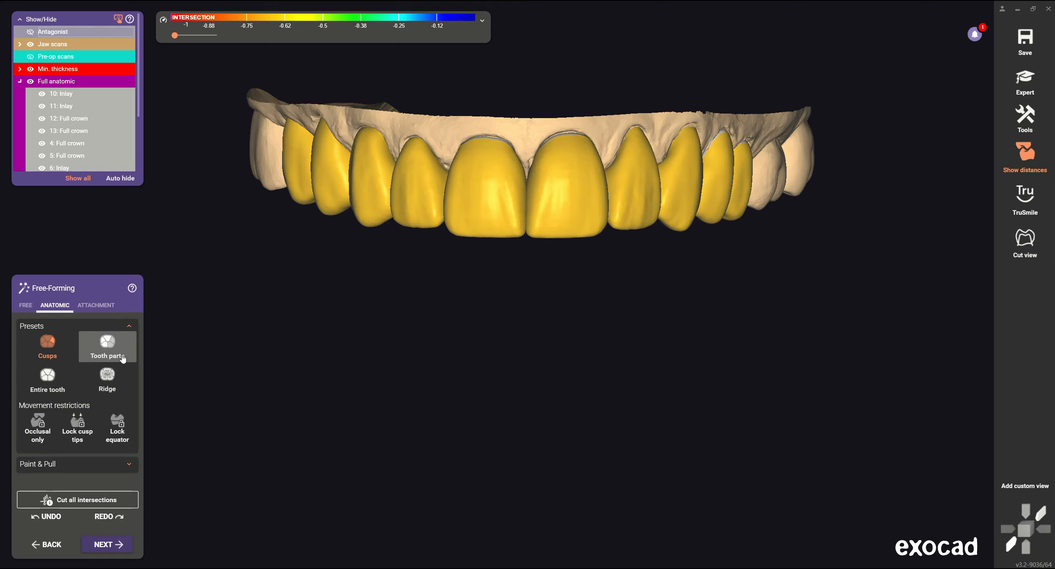
pyautogui.click(108, 341)
pyautogui.scroll(3, 539, 232)
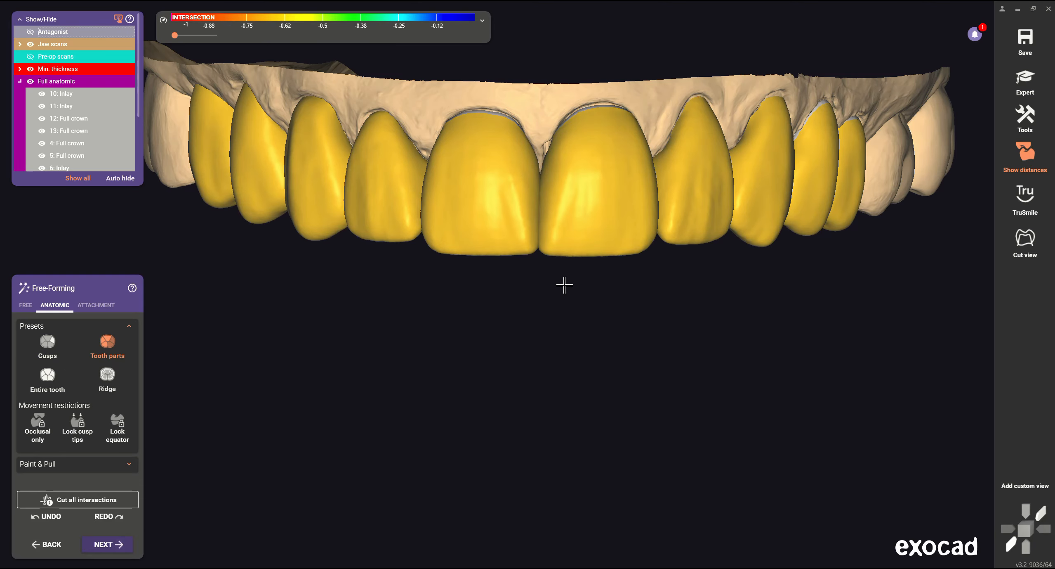
# Smooth the upper right canine and its neighbouring crowns with the free Smooth/Flatten brush.
pyautogui.click(25, 305)
pyautogui.moveTo(508, 222); pyautogui.dragTo(697, 272, button='right')
pyautogui.scroll(5, 399, 274)
pyautogui.scroll(-4, 697, 273)
pyautogui.moveTo(677, 194); pyautogui.dragTo(646, 295, button='right')
pyautogui.scroll(-3, 645, 296)
pyautogui.scroll(5, 553, 174)
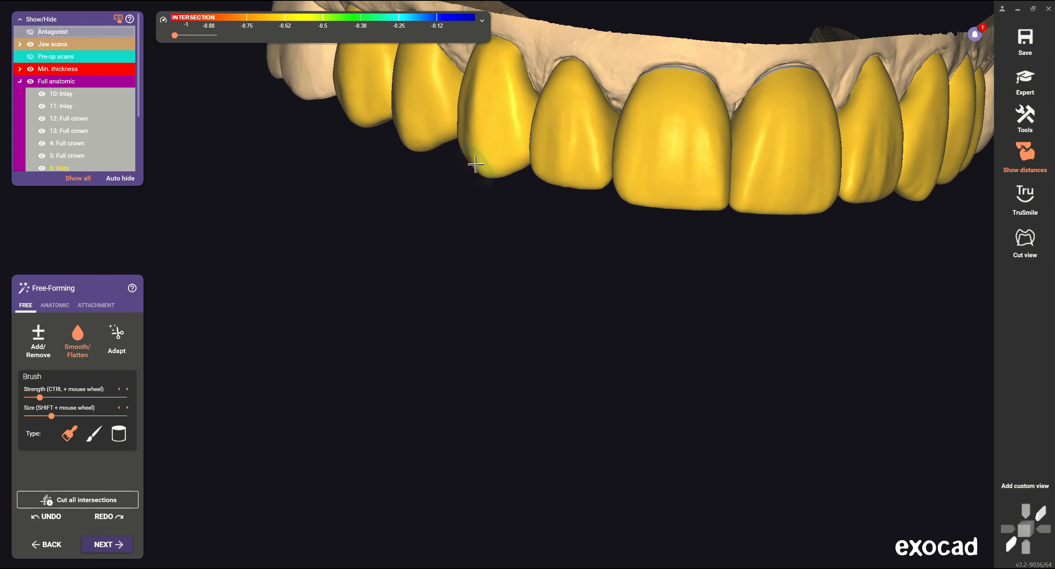
pyautogui.moveTo(404, 132); pyautogui.dragTo(431, 125, button='right')
pyautogui.scroll(2, 431, 125)
pyautogui.scroll(-3, 431, 222)
pyautogui.scroll(5, 418, 227)
pyautogui.scroll(-4, 418, 227)
# Smooth the facial surfaces of the upper front crowns, viewing them from several sides.
pyautogui.moveTo(623, 417); pyautogui.dragTo(574, 378, button='right')
pyautogui.scroll(-3, 580, 372)
pyautogui.moveTo(574, 377); pyautogui.dragTo(582, 329, button='middle')
pyautogui.moveTo(582, 328); pyautogui.dragTo(652, 363, button='right')
pyautogui.scroll(4, 250, 212)
pyautogui.scroll(-4, 250, 212)
pyautogui.moveTo(726, 473); pyautogui.dragTo(683, 474, button='right')
pyautogui.moveTo(684, 474); pyautogui.dragTo(585, 432, button='middle')
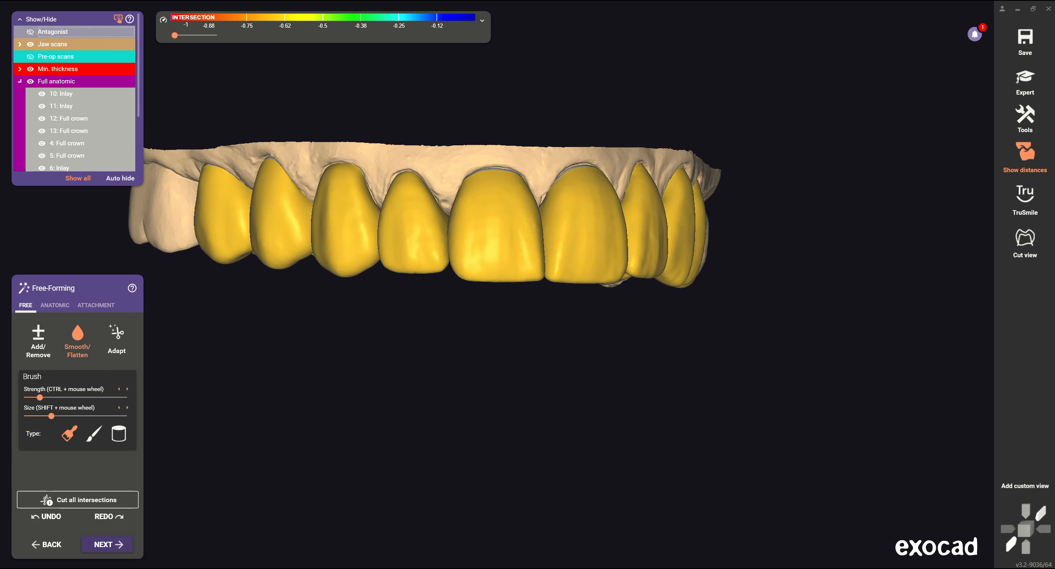
pyautogui.moveTo(681, 359); pyautogui.dragTo(643, 354, button='right')
# Show the antagonist and toggle the pre-op scans to compare them with the crown design.
pyautogui.scroll(-3, 644, 354)
pyautogui.click(39, 32)
pyautogui.moveTo(630, 425); pyautogui.dragTo(606, 365, button='middle')
pyautogui.click(39, 57)
pyautogui.moveTo(605, 365); pyautogui.dragTo(588, 252, button='right')
pyautogui.click(39, 57)
pyautogui.click(39, 56)
pyautogui.click(40, 57)
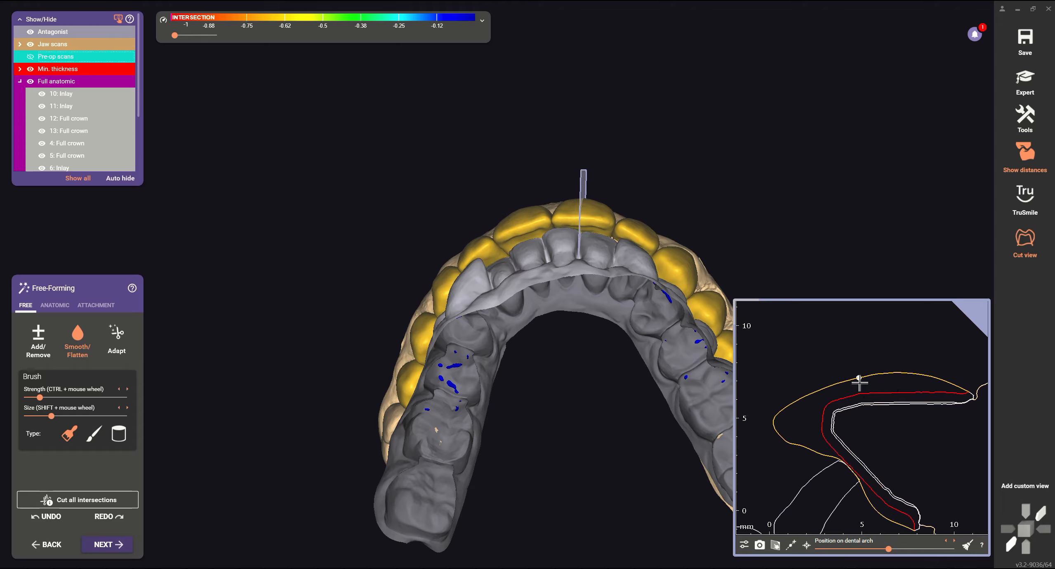
# Section the upper left central incisor crown and measure the facial distance between its minimum-thickness line and outer surface.
pyautogui.scroll(-3, 681, 351)
pyautogui.moveTo(565, 288); pyautogui.dragTo(630, 337, button='right')
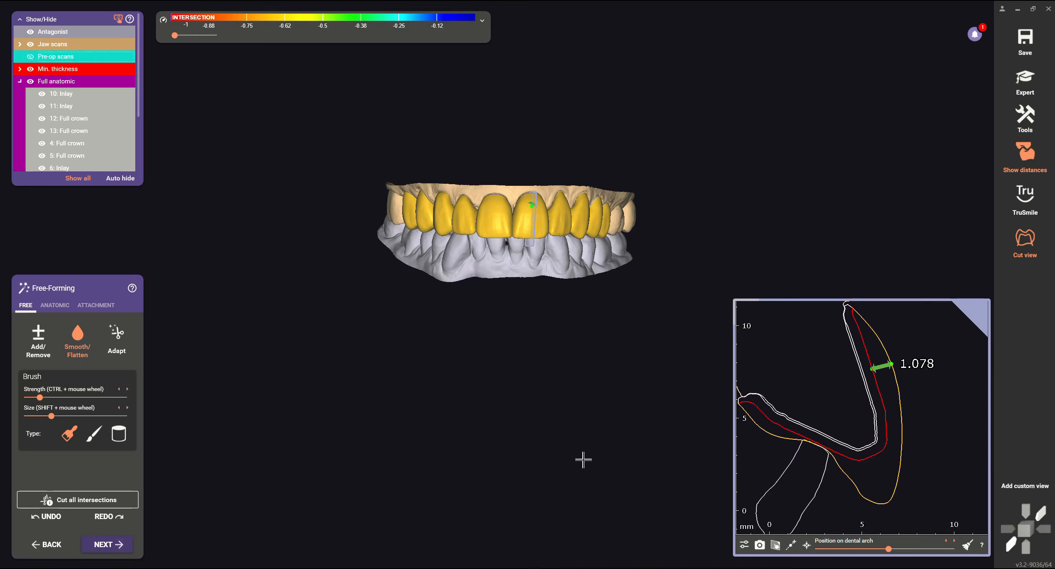
pyautogui.click(54, 304)
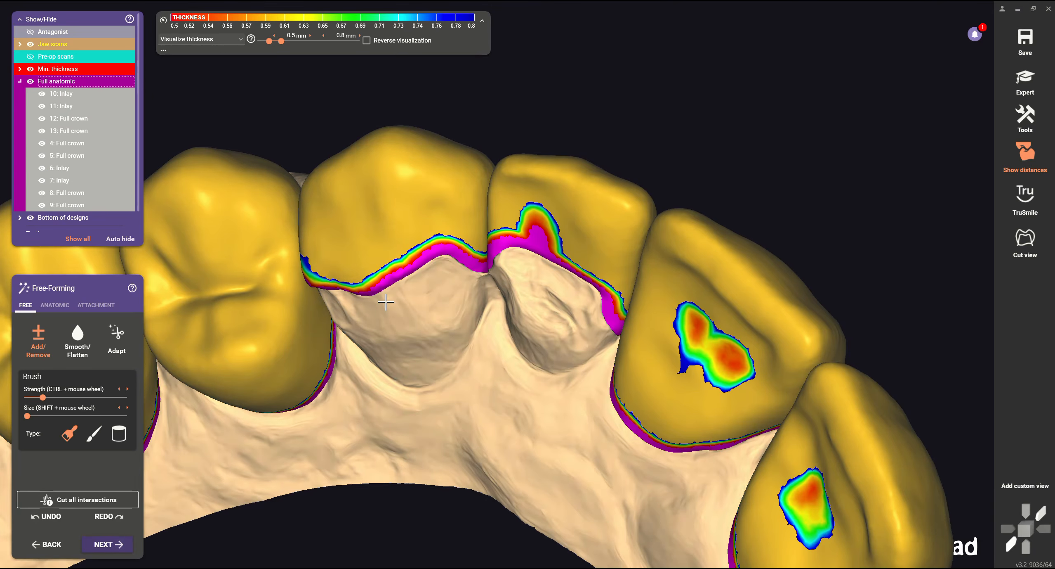
# Build up and smooth the thin palatal areas of the upper right canine and incisors with thickness visualization on.
pyautogui.scroll(3, 385, 302)
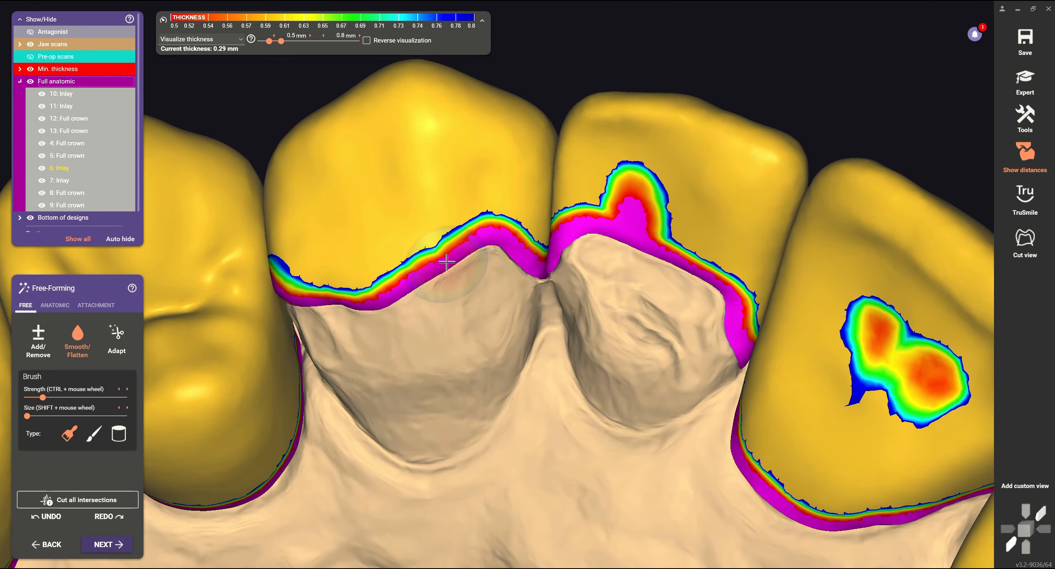
pyautogui.scroll(3, 314, 252)
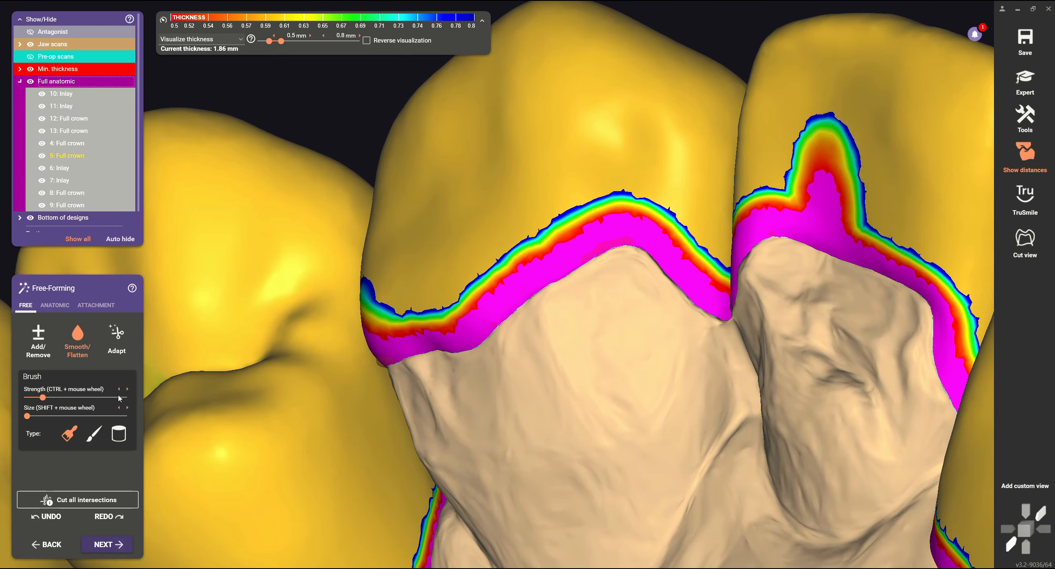
pyautogui.click(38, 340)
pyautogui.scroll(-5, 742, 165)
pyautogui.moveTo(803, 300); pyautogui.dragTo(799, 316)
pyautogui.click(78, 340)
pyautogui.scroll(-1, 723, 316)
# Add material to the thin palatal areas up to the upper left canine inlay, with thickness visualized from 0.5 to 0.66 mm.
pyautogui.click(38, 341)
pyautogui.moveTo(721, 306)
pyautogui.mouseDown()
pyautogui.moveTo(723, 287)
pyautogui.moveTo(780, 285)
pyautogui.mouseUp()
pyautogui.moveTo(796, 337); pyautogui.dragTo(594, 264, button='middle')
pyautogui.moveTo(726, 273); pyautogui.dragTo(731, 295)
pyautogui.moveTo(766, 335); pyautogui.dragTo(597, 193, button='middle')
pyautogui.moveTo(596, 193); pyautogui.dragTo(602, 215, button='right')
pyautogui.moveTo(750, 250); pyautogui.dragTo(743, 234)
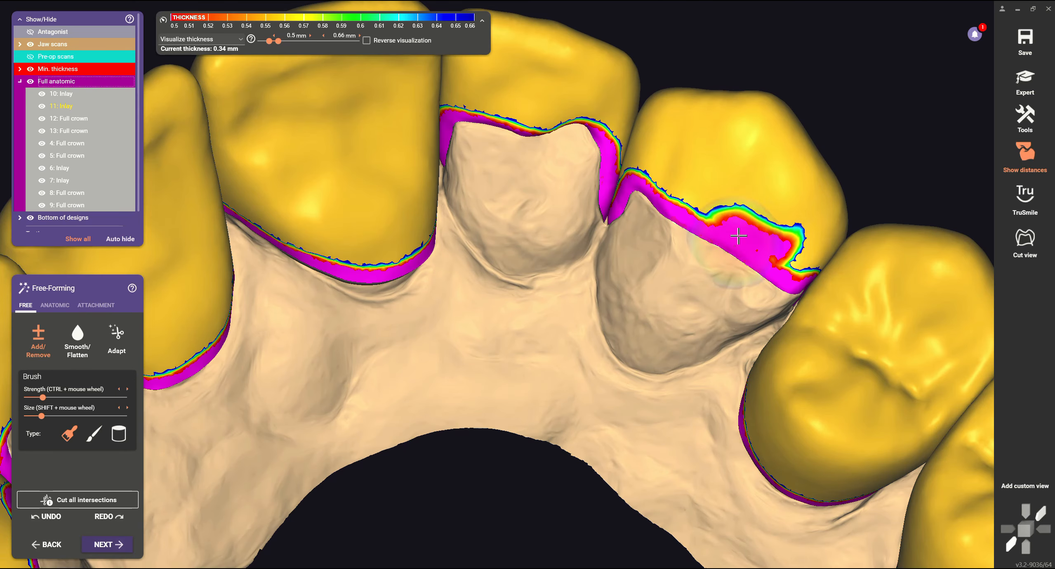
pyautogui.moveTo(738, 235); pyautogui.dragTo(780, 250)
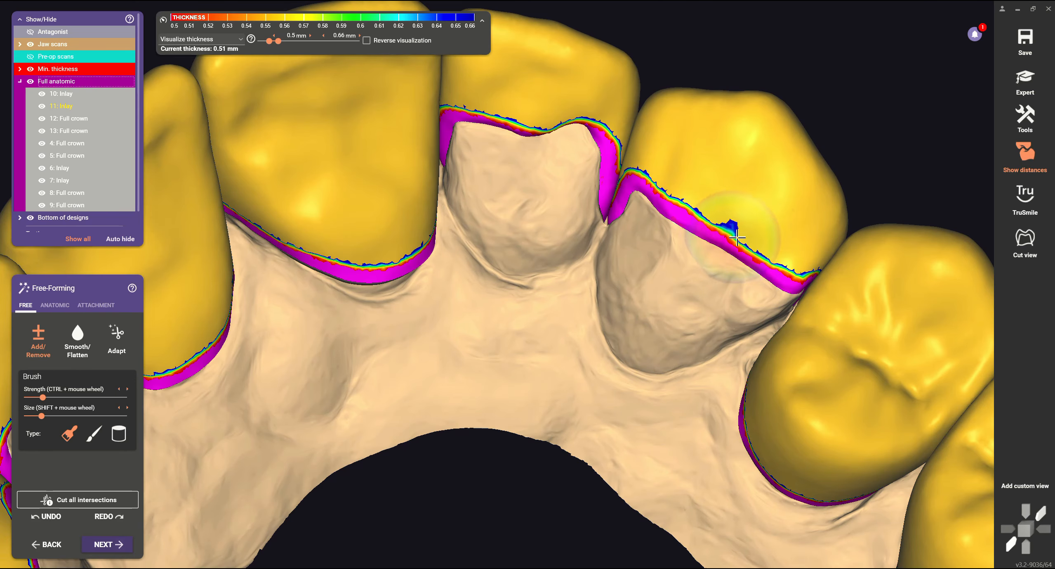
# Smooth and build up the thin palatal margins of the upper left lateral incisor and canine inlays.
pyautogui.press('2')
pyautogui.scroll(4, 714, 207)
pyautogui.scroll(-4, 697, 245)
pyautogui.scroll(4, 590, 161)
pyautogui.moveTo(491, 89); pyautogui.dragTo(619, 132)
pyautogui.moveTo(578, 165); pyautogui.dragTo(594, 247, button='right')
pyautogui.moveTo(598, 248); pyautogui.dragTo(459, 235)
pyautogui.press('1')
pyautogui.moveTo(524, 244); pyautogui.dragTo(590, 239)
pyautogui.scroll(-4, 446, 233)
pyautogui.moveTo(578, 243)
pyautogui.mouseDown(button='right')
pyautogui.moveTo(447, 233)
pyautogui.moveTo(523, 234)
pyautogui.moveTo(496, 289)
pyautogui.mouseUp(button='right')
pyautogui.scroll(-4, 447, 233)
# Show the antagonist and remove palatal material where the upper incisors and left lateral inlay intersect it.
pyautogui.click(53, 32)
pyautogui.moveTo(486, 330); pyautogui.dragTo(478, 376, button='right')
pyautogui.scroll(4, 478, 375)
pyautogui.keyDown('shift'); pyautogui.scroll(4, 422, 343); pyautogui.keyUp('shift')
pyautogui.moveTo(422, 344)
pyautogui.keyDown('shift'); pyautogui.mouseDown()
pyautogui.moveTo(372, 358)
pyautogui.moveTo(462, 350)
pyautogui.mouseUp(); pyautogui.keyUp('shift')
pyautogui.keyDown('shift'); pyautogui.moveTo(619, 332); pyautogui.dragTo(701, 367); pyautogui.keyUp('shift')
pyautogui.moveTo(870, 404); pyautogui.dragTo(691, 339, button='middle')
pyautogui.keyDown('shift'); pyautogui.scroll(-2, 691, 339); pyautogui.keyUp('shift')
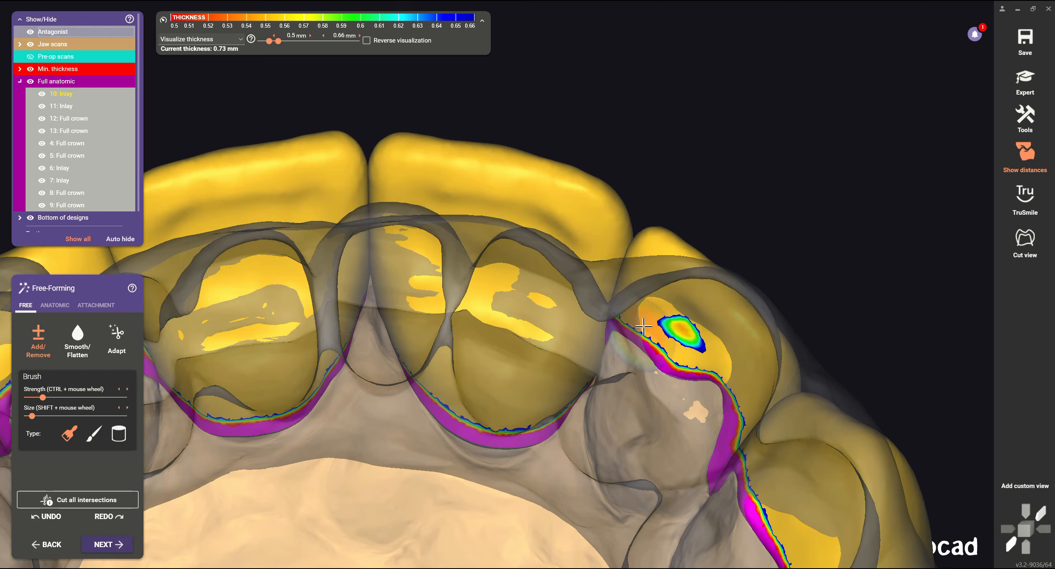
# Reduce the palatal antagonist contact on the upper right canine inlay while keeping its thickness visualized.
pyautogui.scroll(-2, 663, 345)
pyautogui.moveTo(662, 345); pyautogui.dragTo(665, 321, button='right')
pyautogui.moveTo(665, 322); pyautogui.dragTo(838, 338, button='middle')
pyautogui.moveTo(306, 361); pyautogui.dragTo(482, 316, button='middle')
pyautogui.keyDown('shift'); pyautogui.scroll(2, 482, 316); pyautogui.keyUp('shift')
pyautogui.moveTo(405, 438); pyautogui.dragTo(353, 272, button='right')
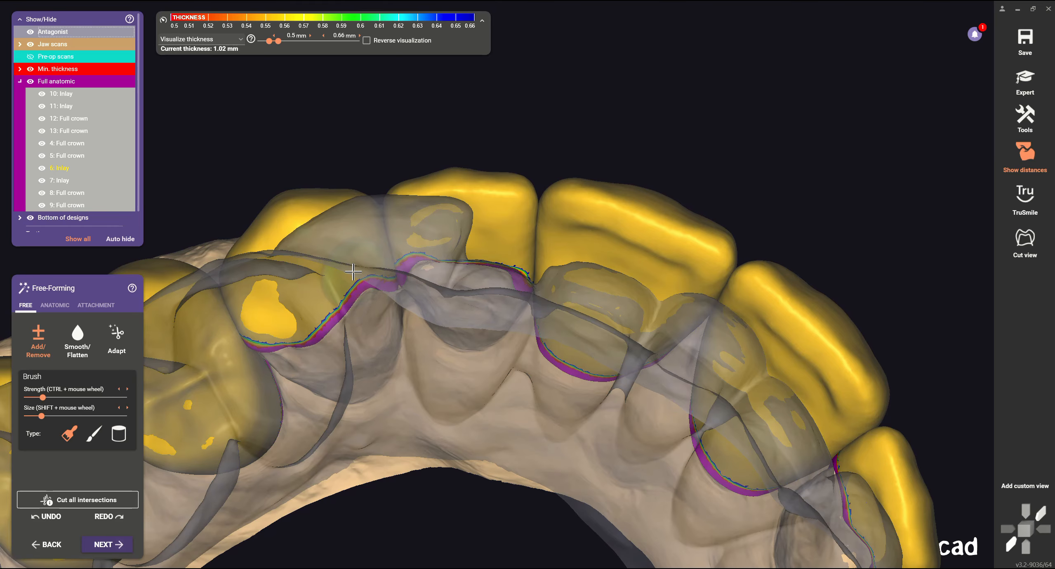
pyautogui.moveTo(353, 271); pyautogui.dragTo(347, 211, button='right')
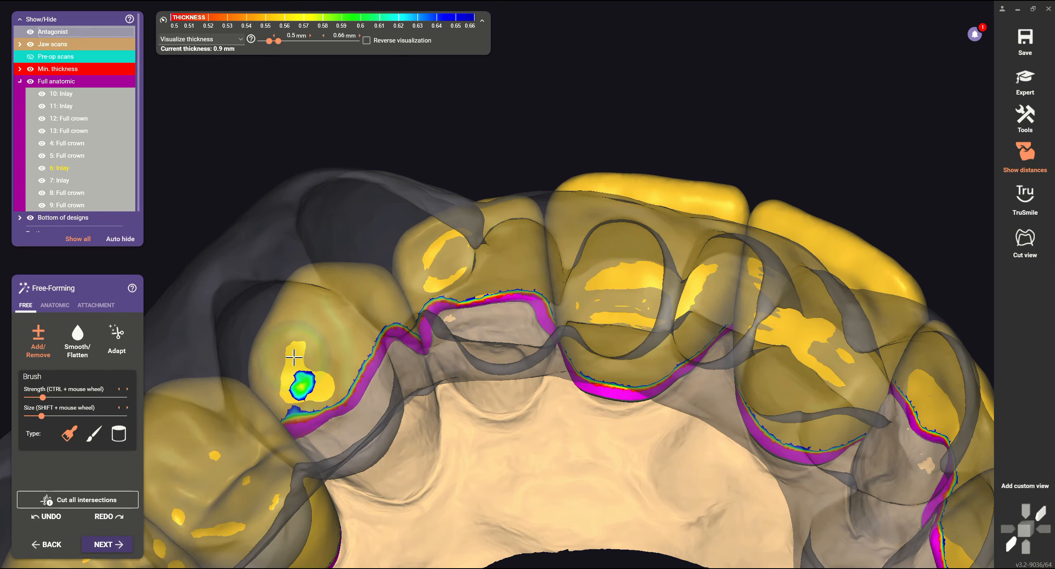
pyautogui.moveTo(305, 378)
pyautogui.mouseDown(button='right')
pyautogui.moveTo(458, 275)
pyautogui.moveTo(422, 99)
pyautogui.moveTo(497, 125)
pyautogui.moveTo(433, 65)
pyautogui.moveTo(479, 193)
pyautogui.moveTo(394, 209)
pyautogui.mouseUp(button='right')
pyautogui.keyDown('shift'); pyautogui.scroll(-1, 422, 99); pyautogui.keyUp('shift')
pyautogui.scroll(-3, 434, 64)
pyautogui.scroll(3, 394, 209)
pyautogui.scroll(-4, 394, 208)
# Retouch a small area of the design with a slightly larger brush and check the arch against the antagonist.
pyautogui.moveTo(537, 289); pyautogui.dragTo(770, 236, button='right')
pyautogui.scroll(4, 768, 237)
pyautogui.keyDown('shift'); pyautogui.scroll(1, 758, 243); pyautogui.keyUp('shift')
pyautogui.moveTo(763, 239); pyautogui.dragTo(756, 244)
pyautogui.moveTo(756, 244)
pyautogui.mouseDown(button='right')
pyautogui.moveTo(708, 355)
pyautogui.moveTo(736, 144)
pyautogui.mouseUp(button='right')
pyautogui.scroll(3, 737, 349)
pyautogui.moveTo(738, 349); pyautogui.dragTo(709, 318, button='right')
pyautogui.scroll(-4, 726, 371)
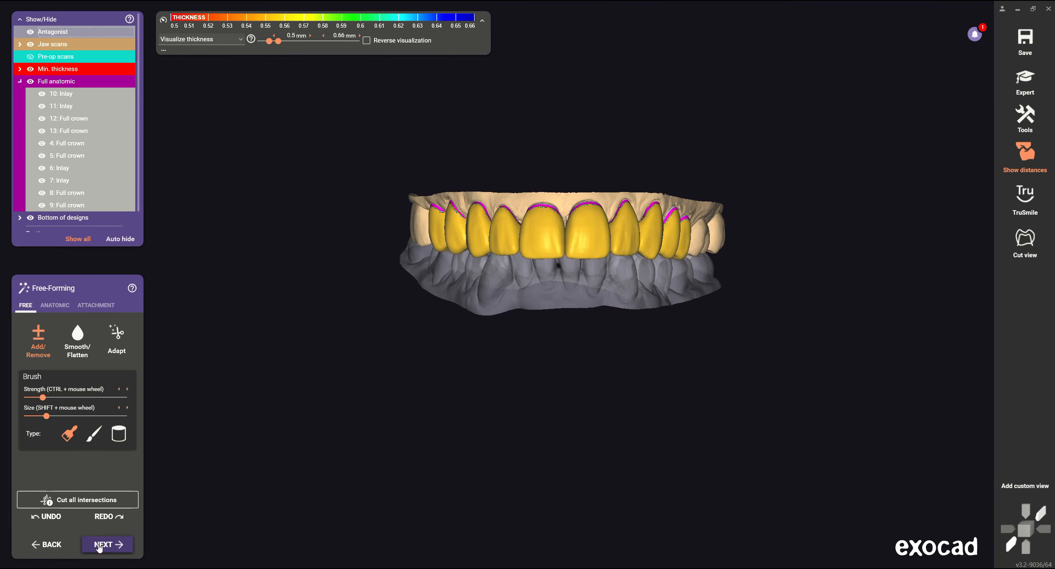
# Open the occlusion adaptation options and section the upper left central incisor to inspect its thickness and antagonist contact.
pyautogui.click(90, 544)
pyautogui.click(448, 328)
pyautogui.moveTo(515, 331); pyautogui.dragTo(524, 198, button='right')
pyautogui.scroll(4, 537, 247)
pyautogui.click(1025, 244)
pyautogui.click(583, 256)
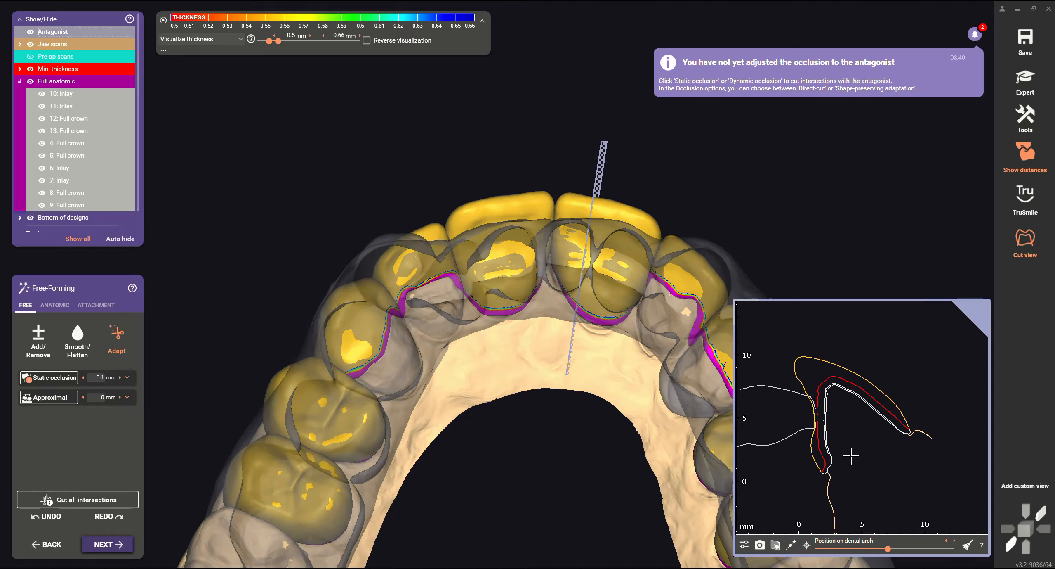
pyautogui.scroll(3, 826, 421)
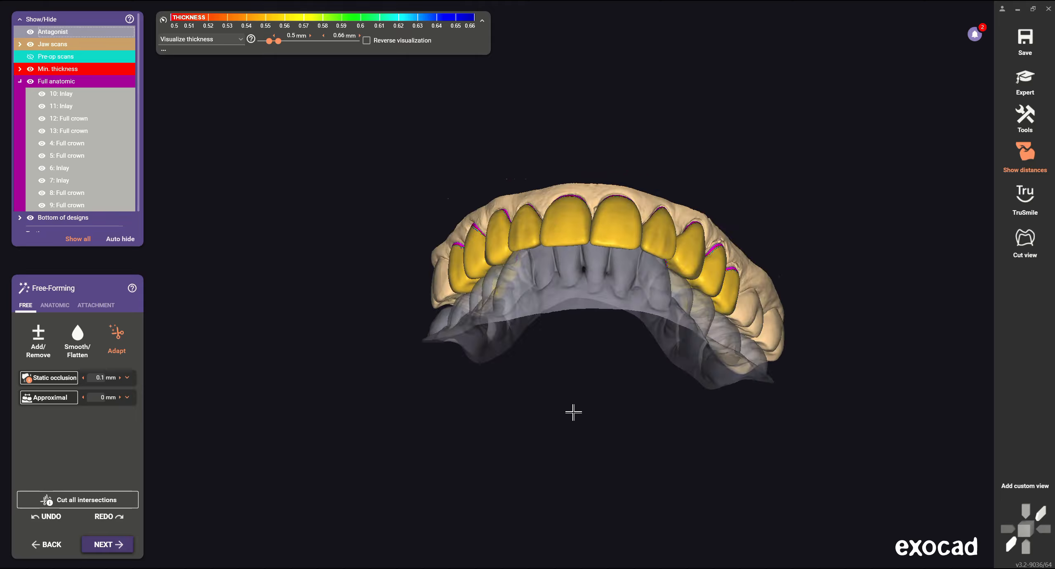
# Finish free-forming, merge the restorations and save them to the project directory.
pyautogui.click(107, 544)
pyautogui.click(107, 544)
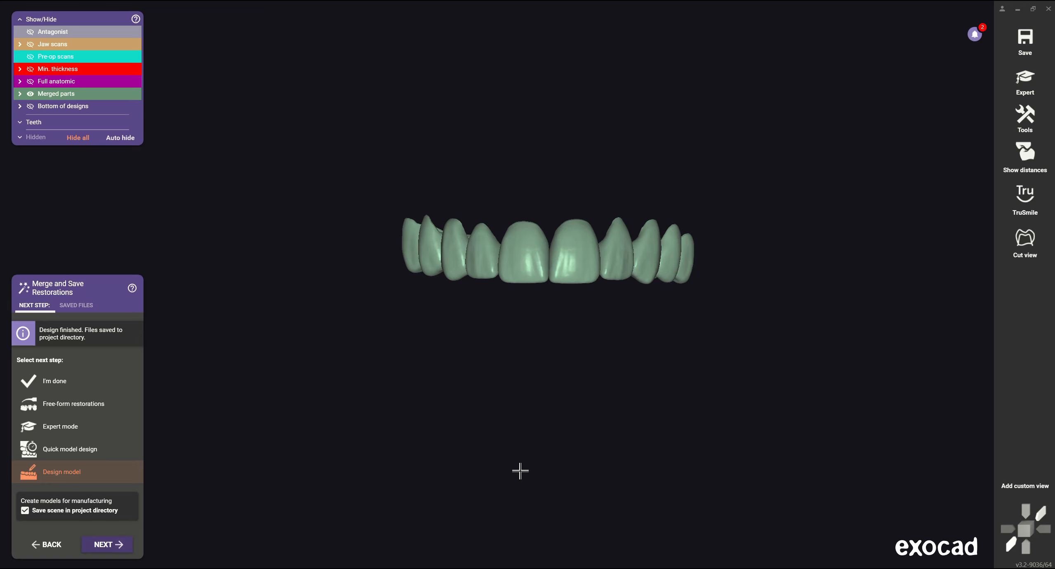
# Hide the merged parts and show the antagonist, jaw scans and full anatomic designs to review the finished smile.
pyautogui.moveTo(103, 33); pyautogui.dragTo(141, 33)
pyautogui.scroll(4, 541, 360)
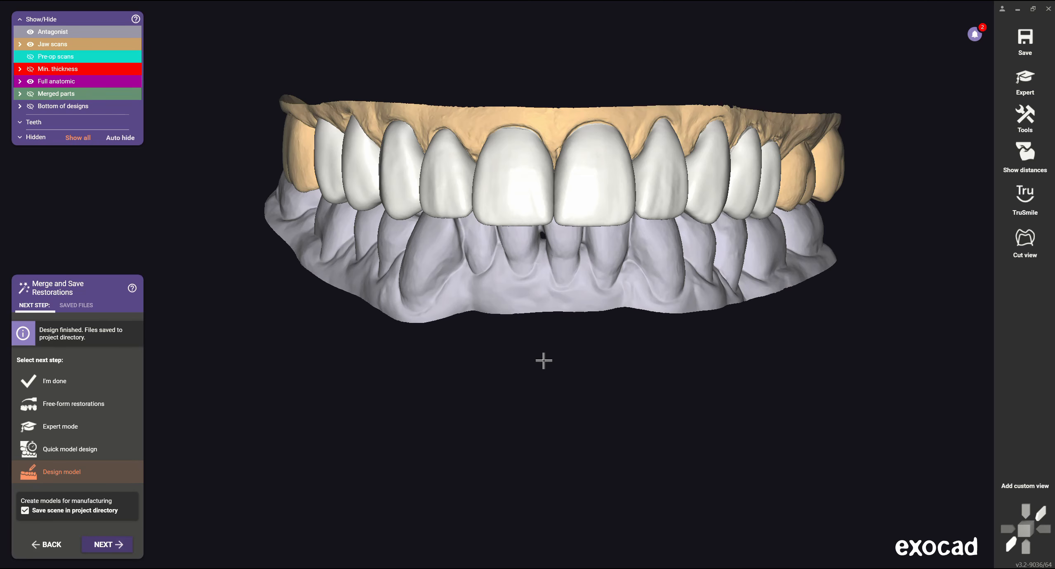
pyautogui.moveTo(541, 360); pyautogui.dragTo(549, 406, button='middle')
pyautogui.moveTo(549, 406); pyautogui.dragTo(540, 436, button='right')
pyautogui.moveTo(619, 364); pyautogui.dragTo(567, 351, button='middle')
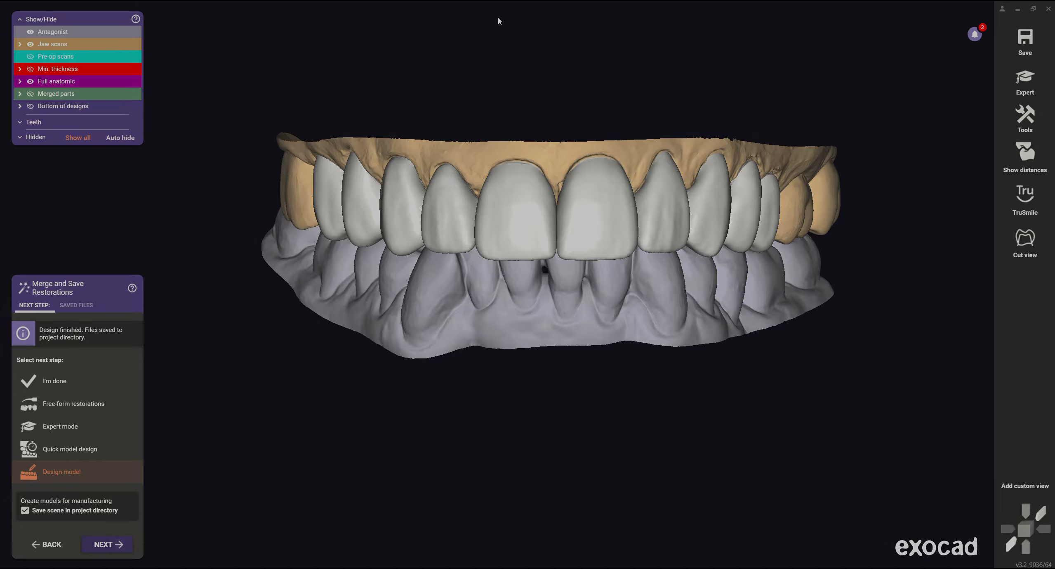